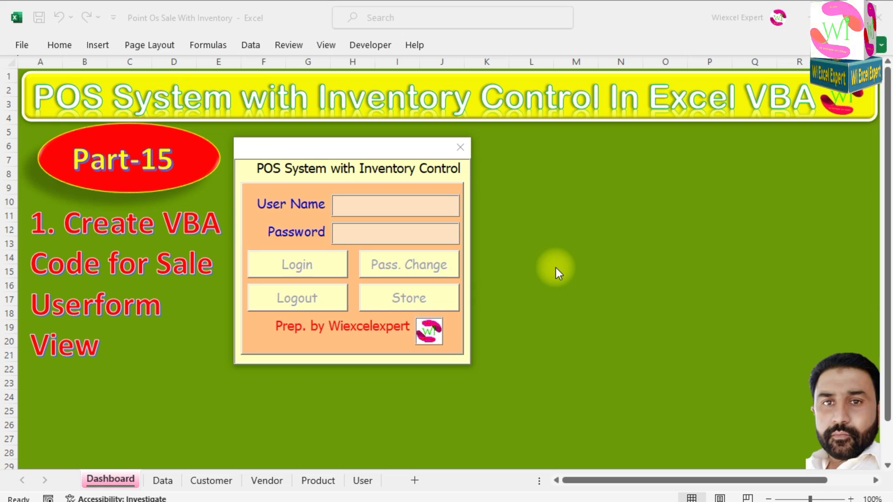
Step: Log in to the POS system with the user name and password, then bring up the customer details form
left_click(344, 204)
type("23")
left_click(356, 235)
type("123")
left_click(278, 266)
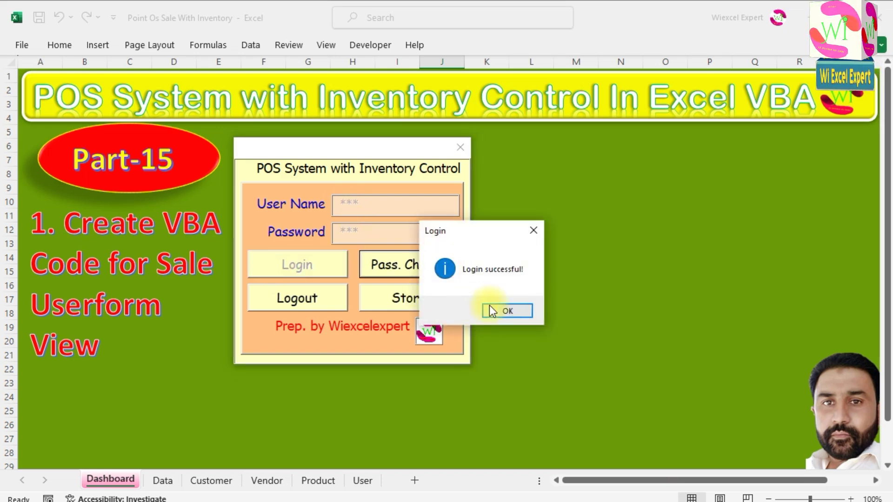
left_click(492, 310)
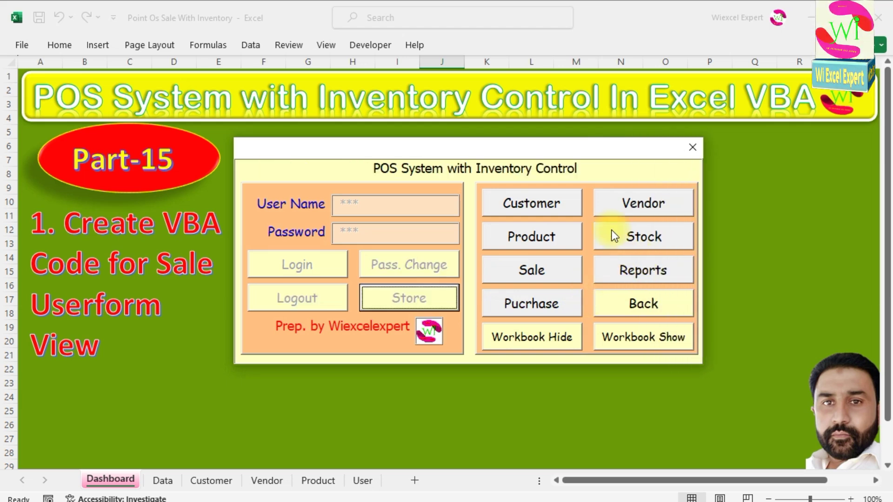
left_click(538, 205)
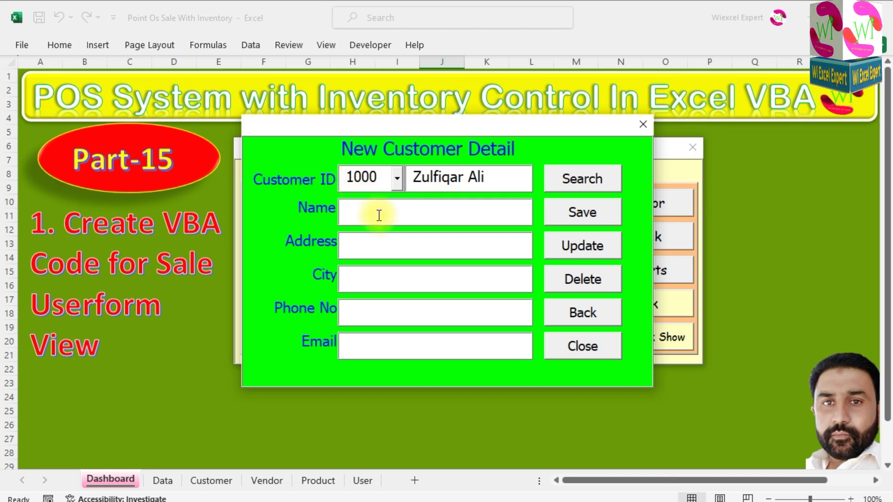
Step: Test the customer search without an ID, look up customer 1000's details, and close the form
left_click(581, 184)
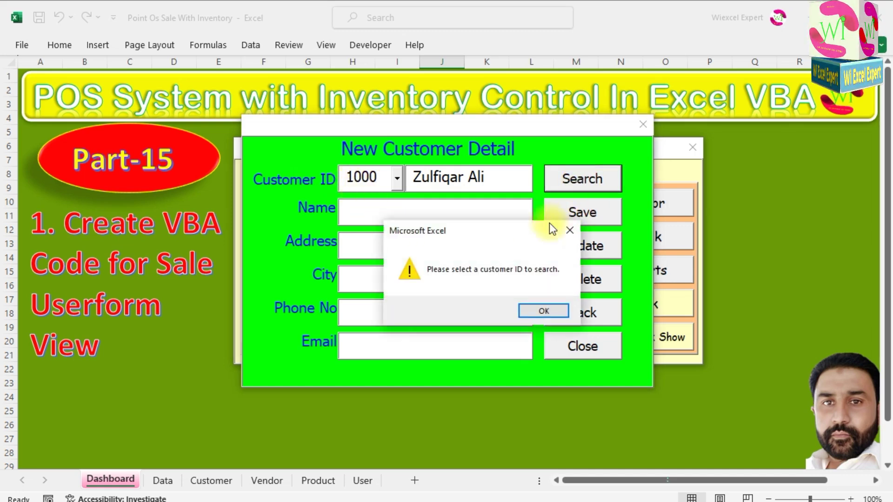
left_click(537, 310)
left_click(397, 178)
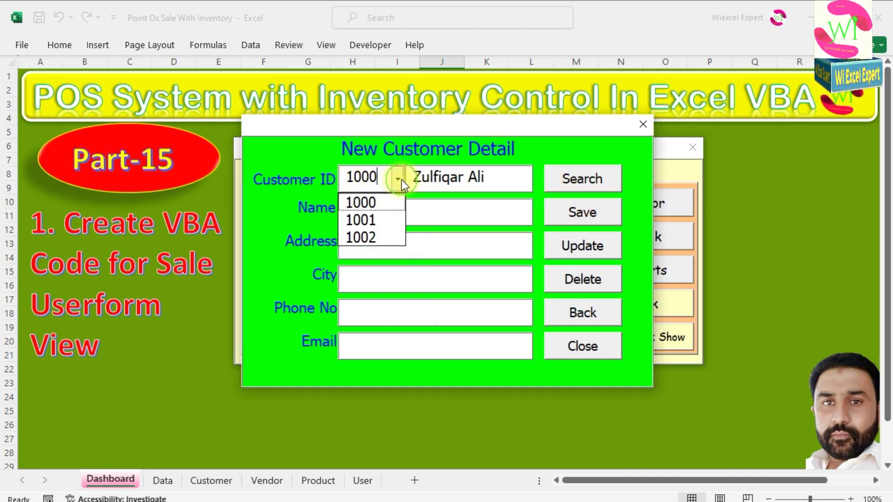
left_click(389, 204)
left_click(576, 186)
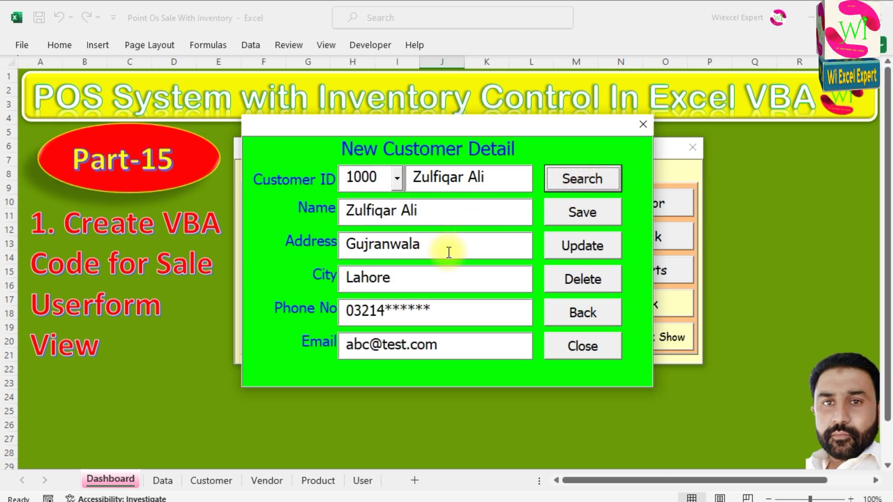
left_click(585, 346)
Step: Check and close the Product Master form, then bring up the Sales Invoice form
left_click(529, 236)
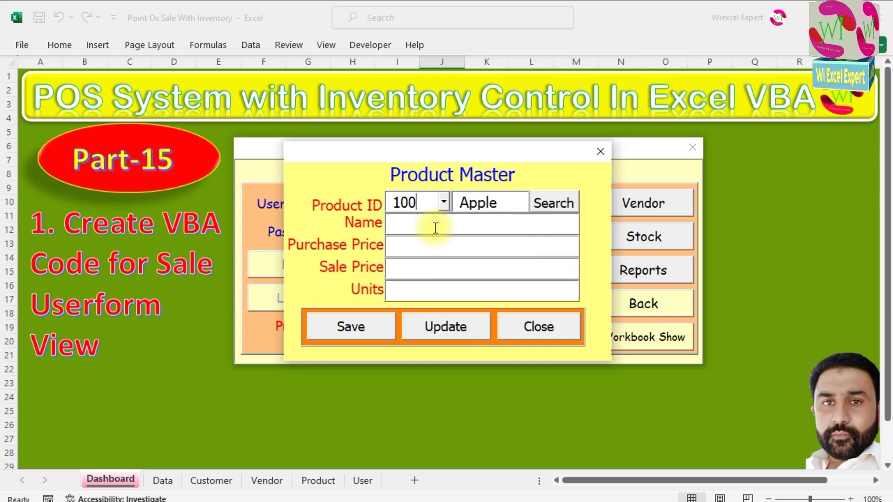
left_click(539, 325)
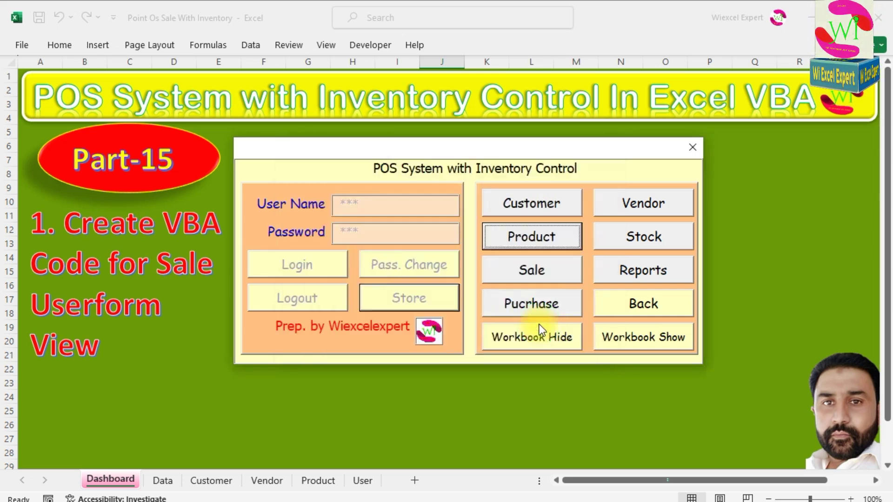
left_click(551, 271)
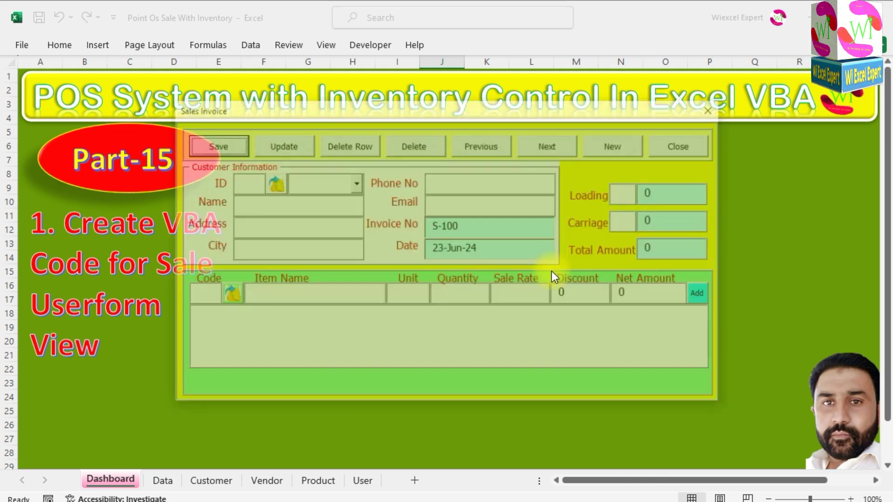
Step: Reposition the Sales Invoice form and bring up the customers list to pick from
left_click_drag(470, 114, 507, 142)
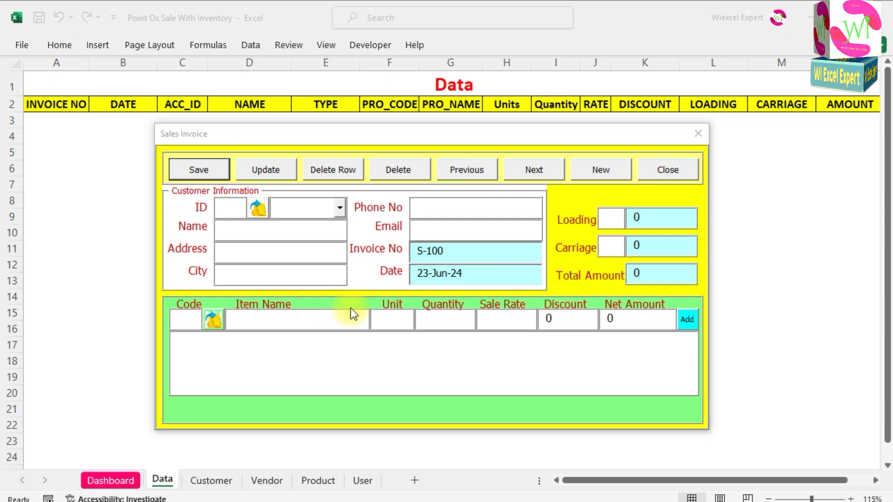
left_click(259, 208)
Step: Fill the invoice with customer 1000 and Apple: quantity 10, discount 5, loading 0.3, carriage 2
double_click(412, 247)
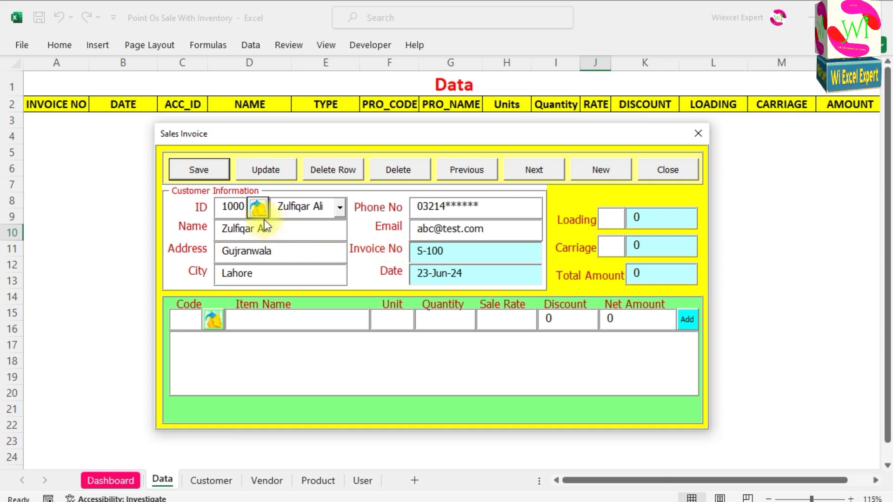
left_click(213, 320)
double_click(396, 213)
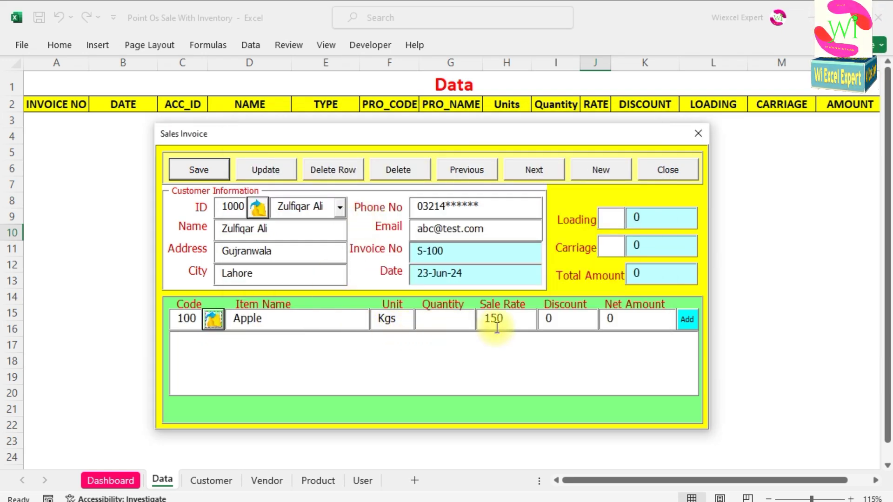
left_click(461, 318)
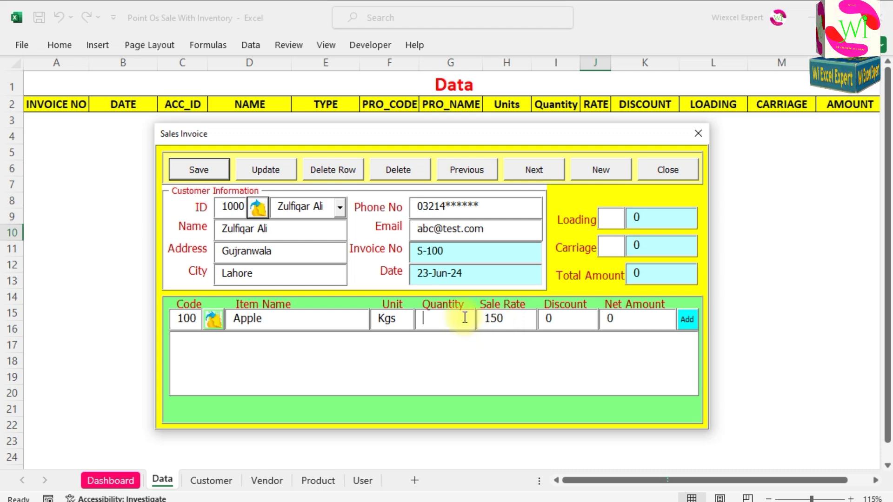
type("10")
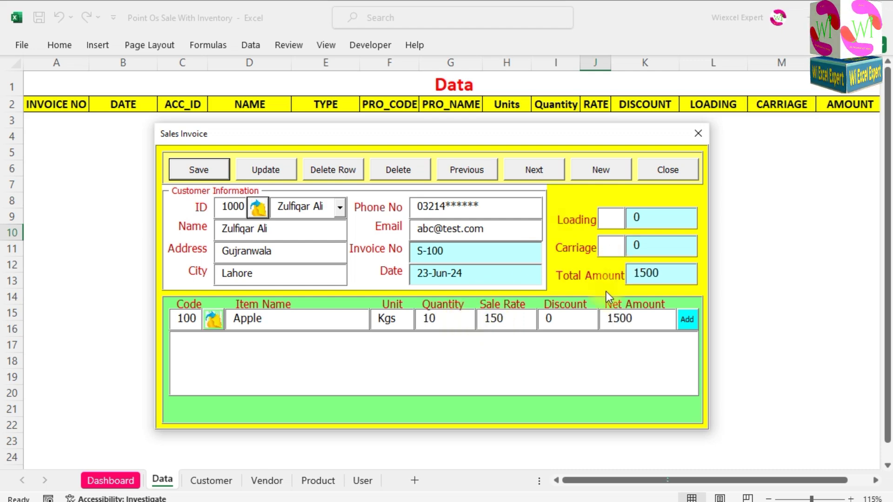
double_click(568, 319)
type("5")
left_click(616, 219)
type("0.3")
left_click(612, 245)
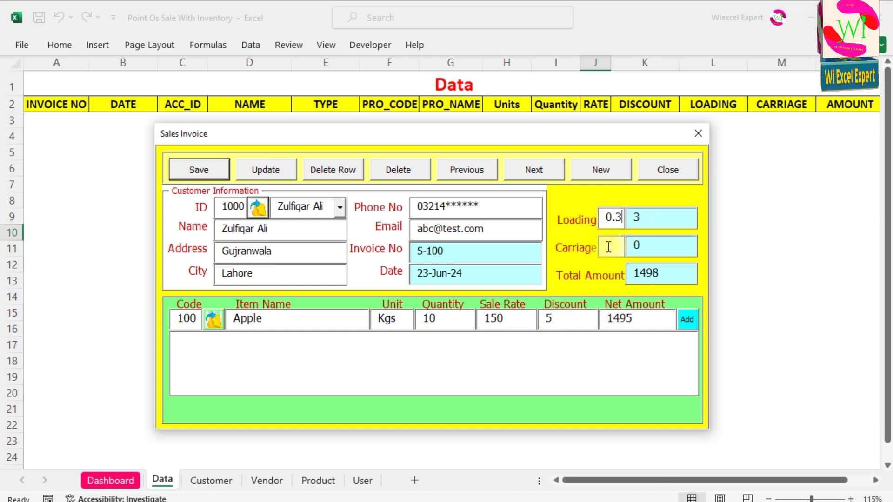
type("2")
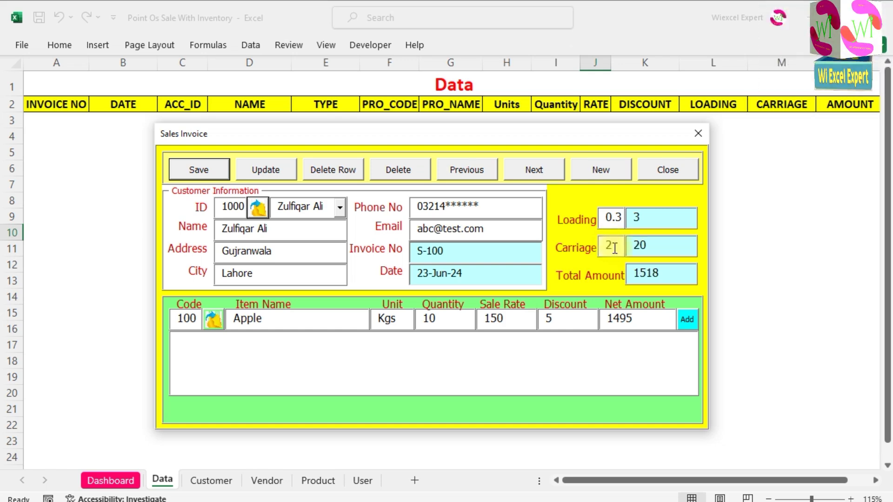
left_click(685, 325)
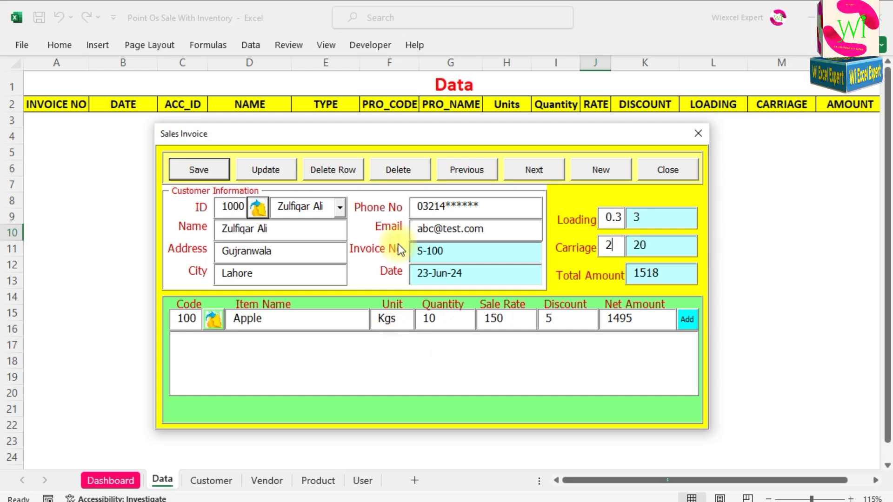
Step: Add the Apple line as invoice S-100 and select it in the history list
left_click_drag(255, 134, 251, 154)
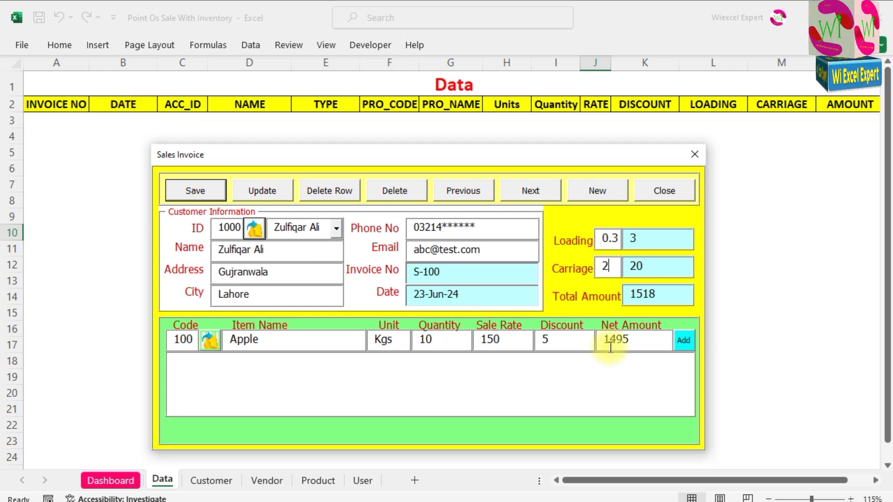
left_click(683, 343)
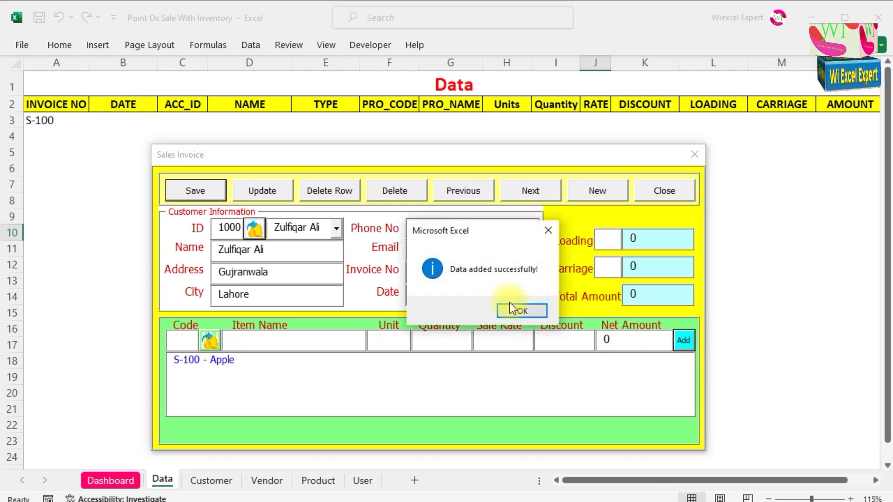
left_click(520, 309)
left_click(521, 310)
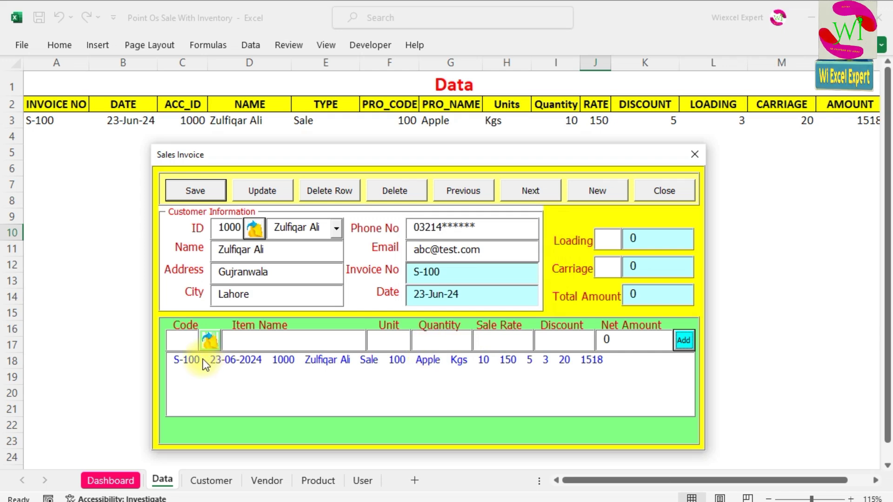
left_click(560, 362)
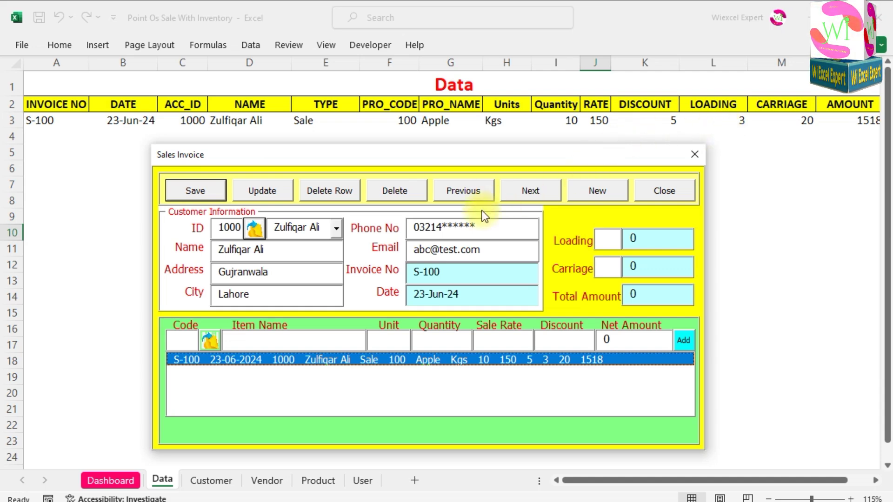
Step: Fill invoice S-101 with customer 1001 and Banana, quantity 25 and discount 0
left_click(254, 229)
double_click(403, 261)
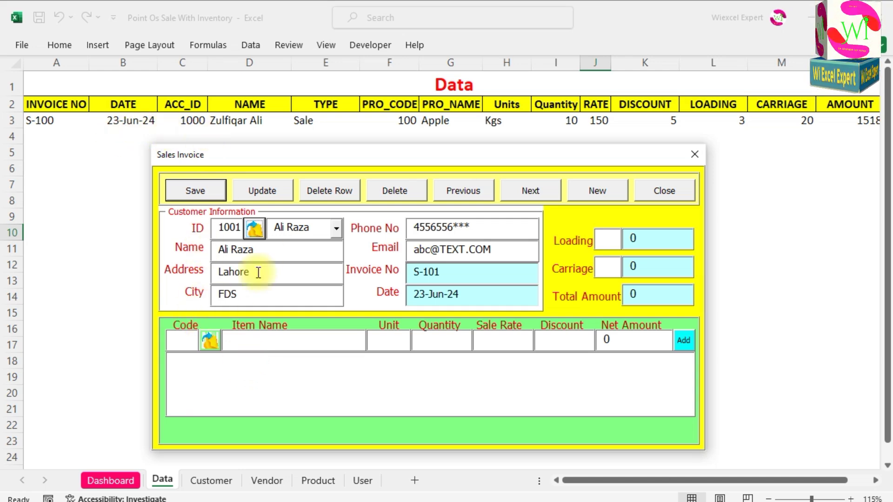
left_click(214, 339)
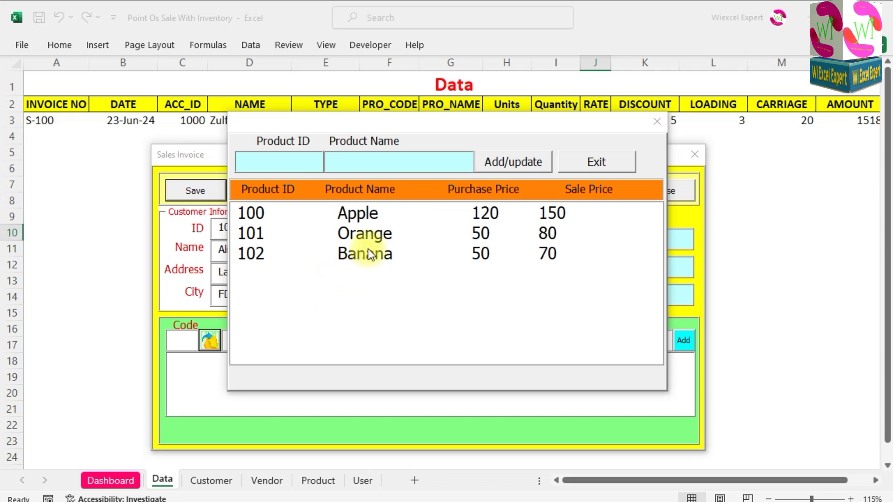
double_click(366, 249)
left_click(434, 339)
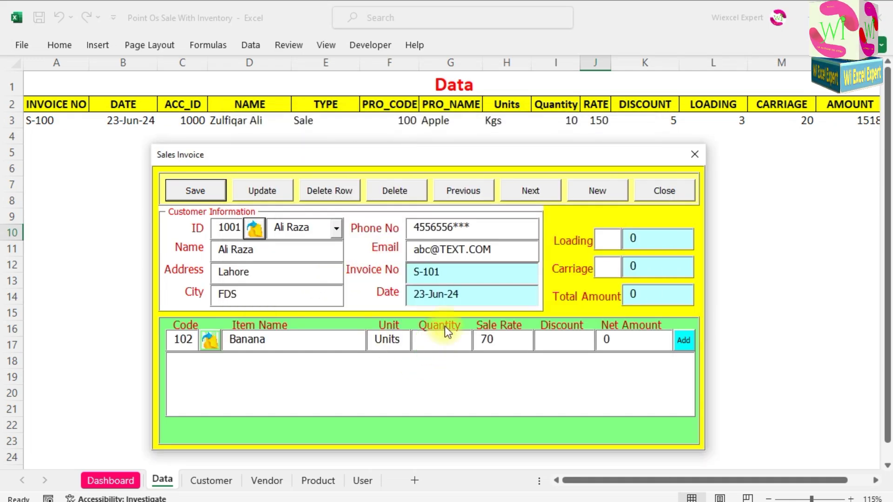
type("25")
left_click(560, 336)
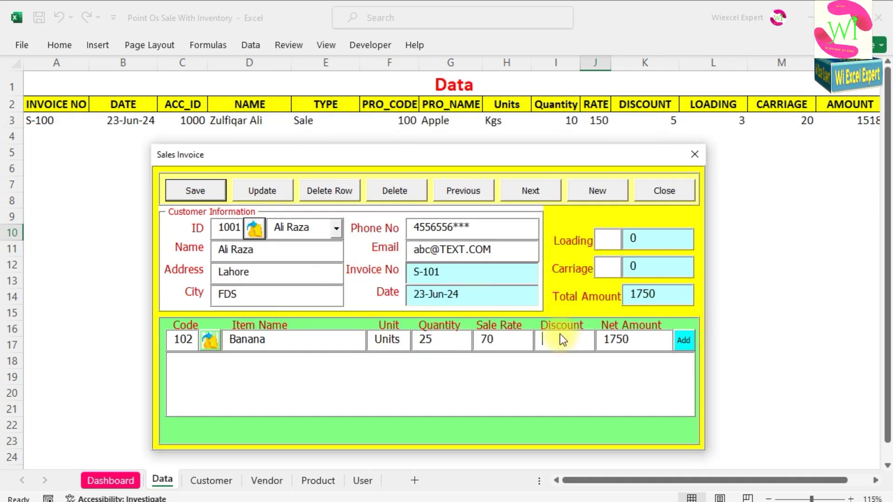
type("0")
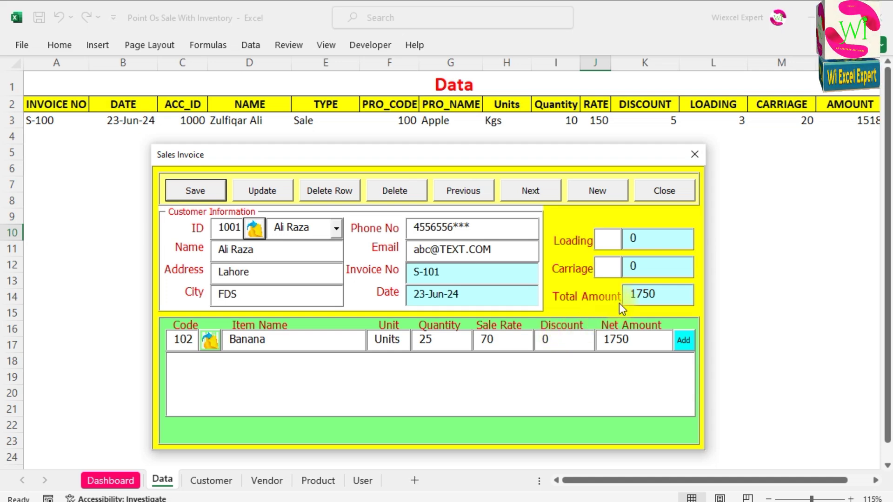
Step: Set loading and carriage rates to 1 and add the S-101 Banana line
left_click(610, 238)
type("1")
left_click(605, 266)
type("1")
left_click(684, 342)
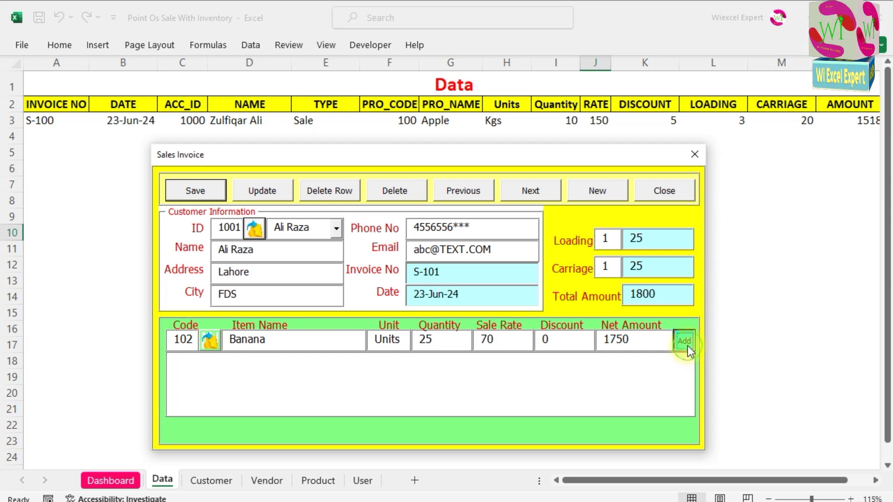
left_click(513, 312)
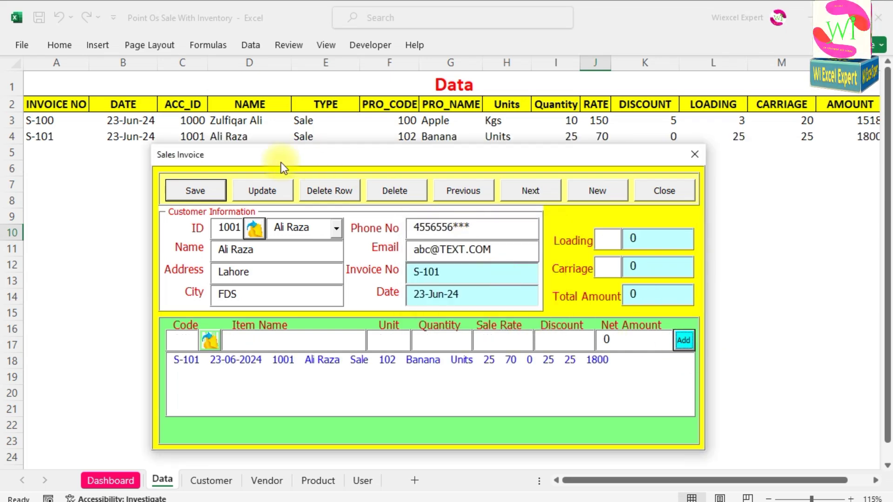
left_click(254, 228)
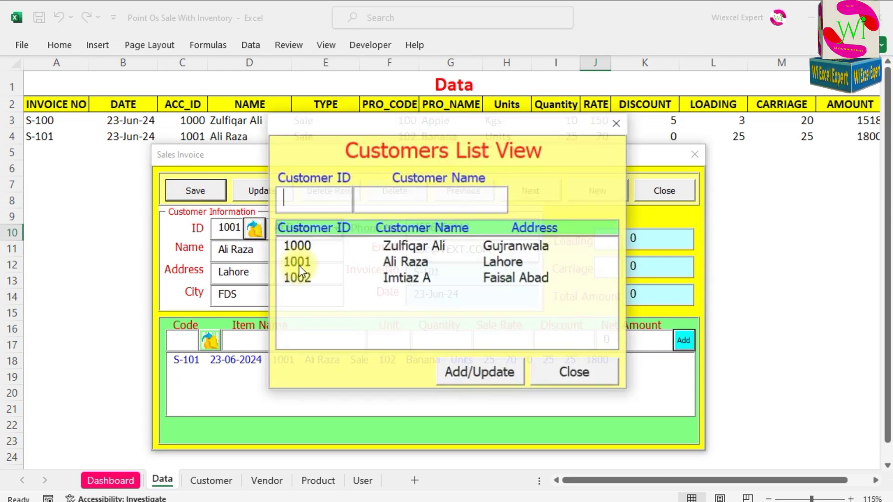
Step: Fill invoice S-102 with customer 1002 and Orange, quantity 25 and discount 1
double_click(327, 278)
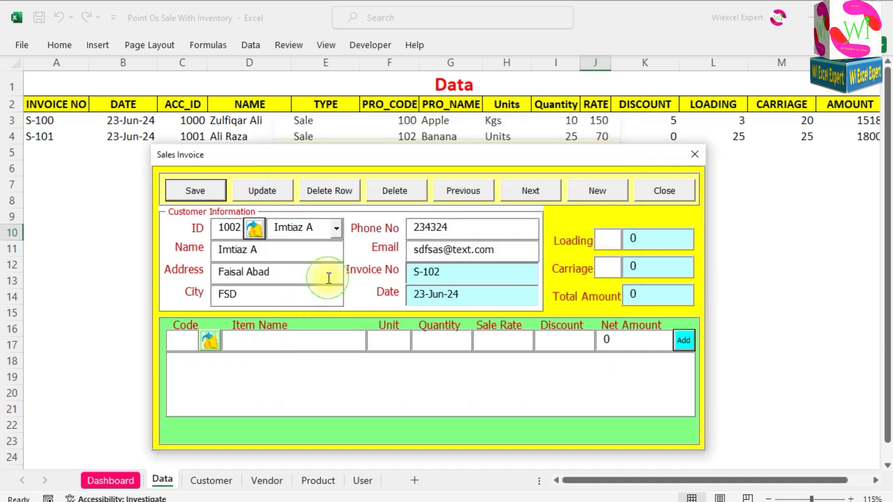
left_click(214, 340)
left_click(375, 232)
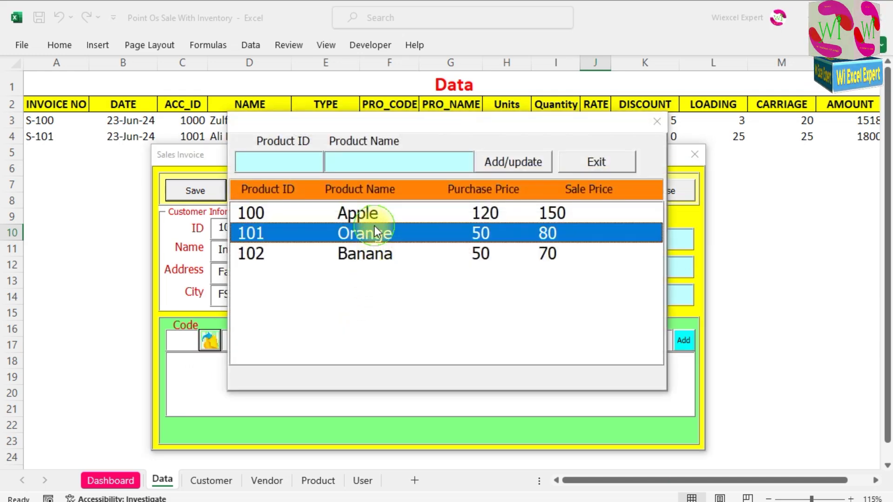
double_click(375, 230)
left_click(438, 339)
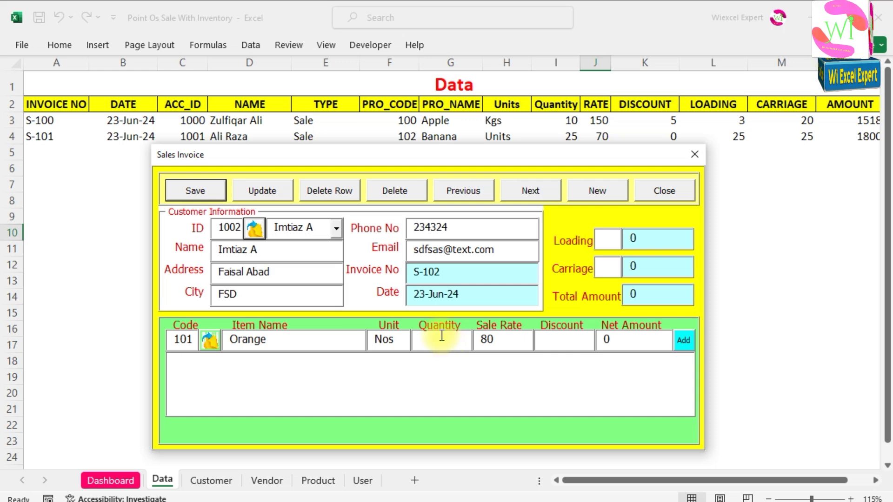
type("25")
left_click(553, 339)
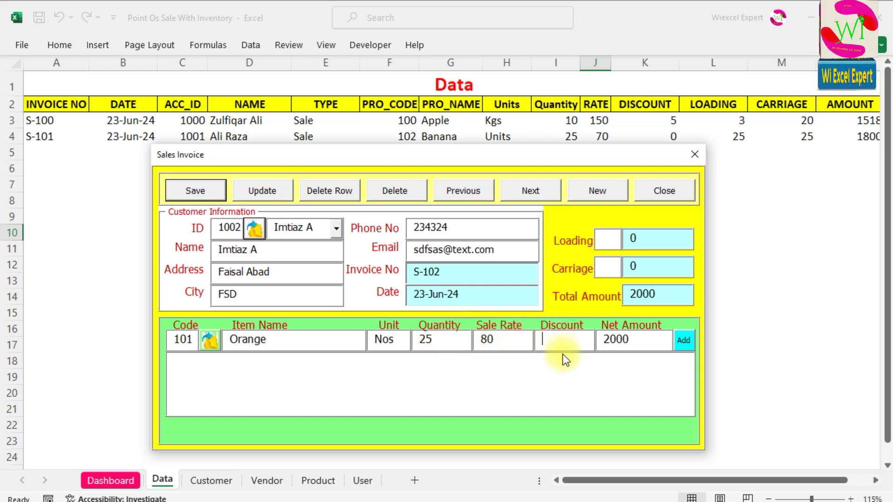
type("1")
Step: Set loading 0.3 and carriage 3, then add the Orange line to the sheet
left_click(604, 250)
type("0.3")
left_click(607, 266)
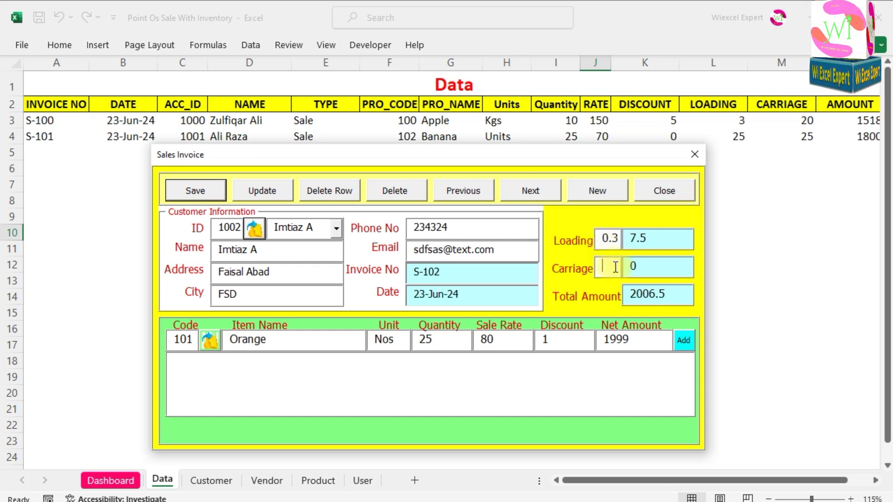
type("3")
left_click(684, 340)
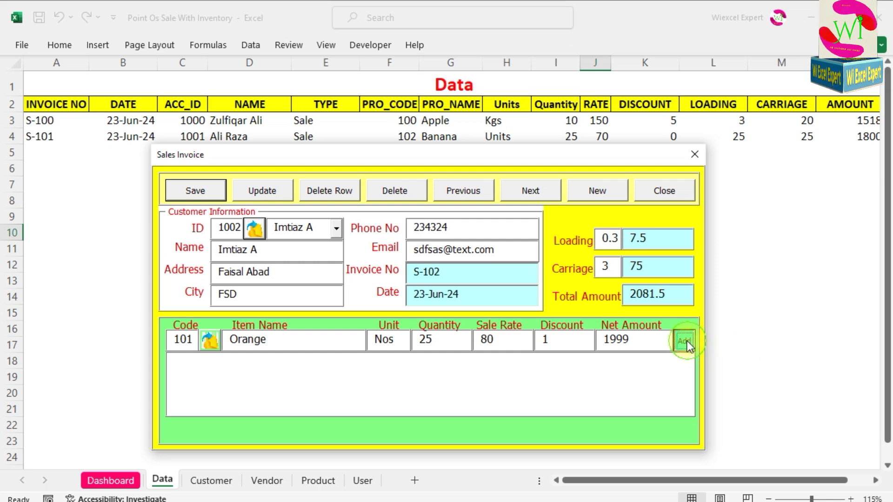
left_click(516, 312)
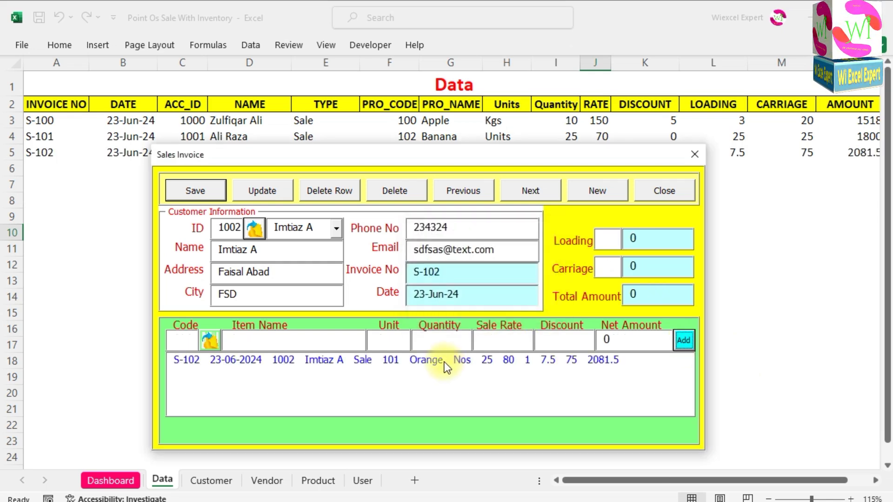
Step: Load customer 1000 into invoice S-103 from the customer lookup list
left_click_drag(443, 159, 436, 180)
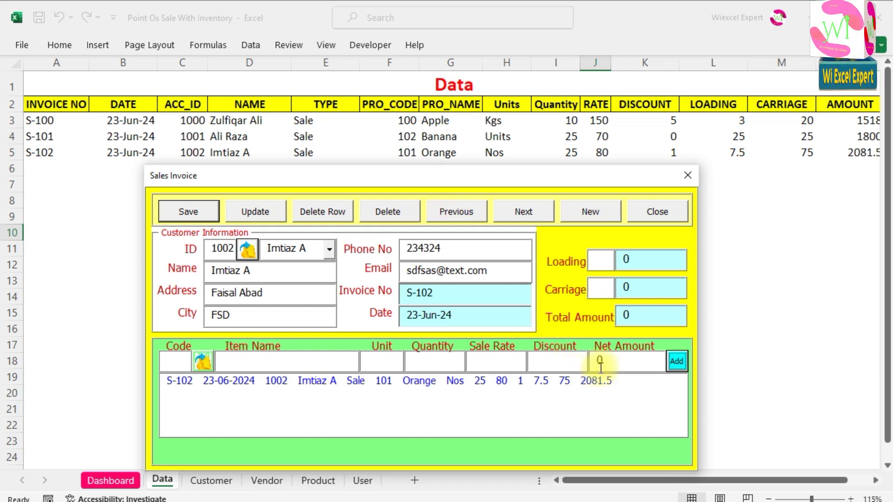
left_click(245, 252)
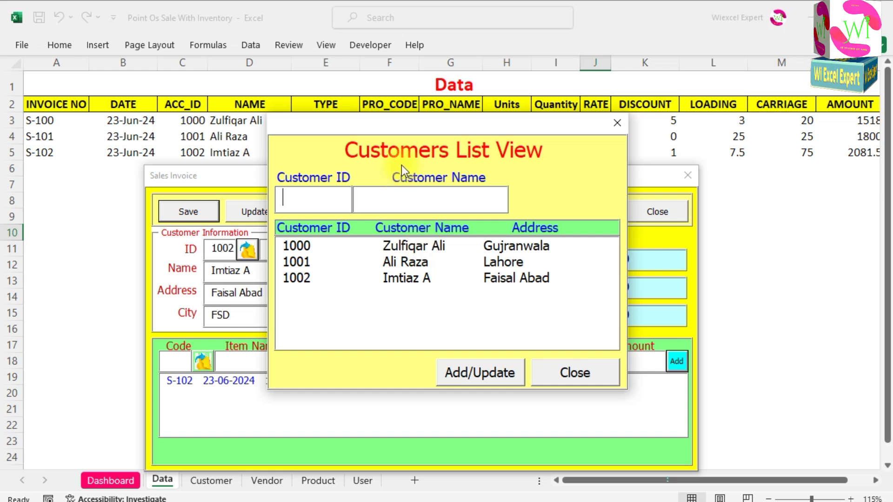
left_click_drag(426, 130, 433, 70)
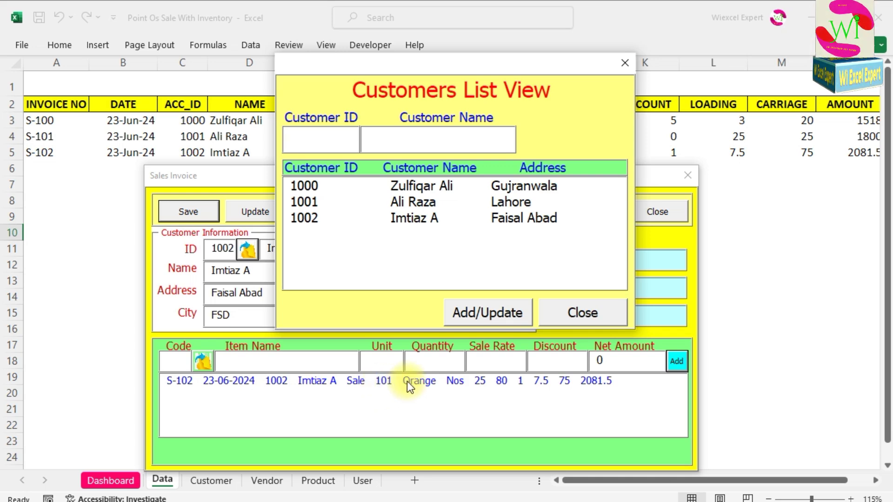
double_click(426, 191)
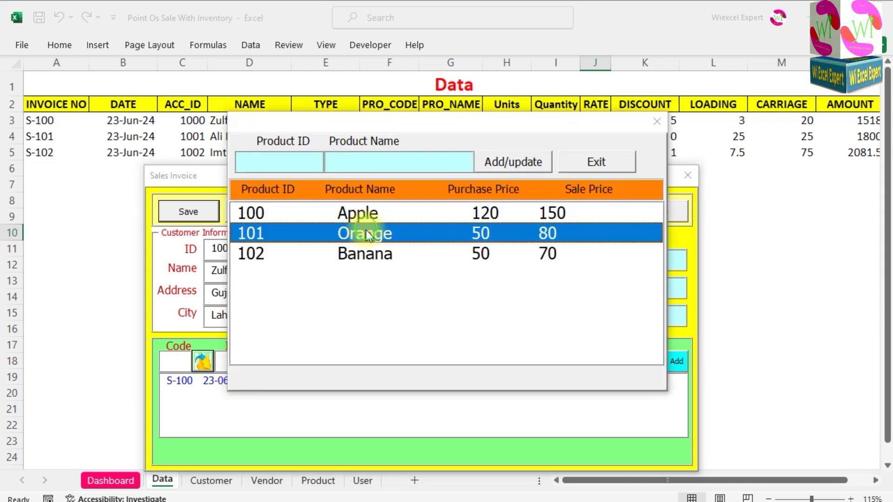
Step: Add 250 Orange with discount 10 to invoice S-103 and confirm the message
double_click(367, 234)
type("250")
left_click(552, 361)
type("10")
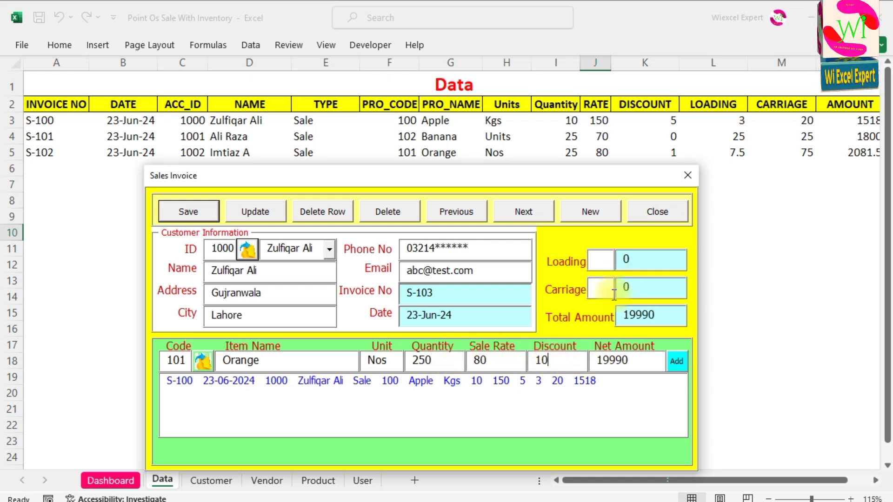
left_click(676, 361)
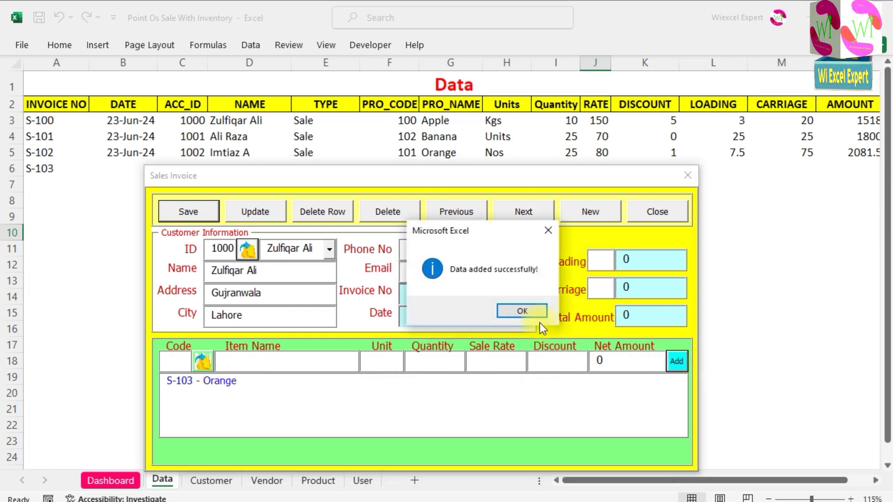
left_click(526, 313)
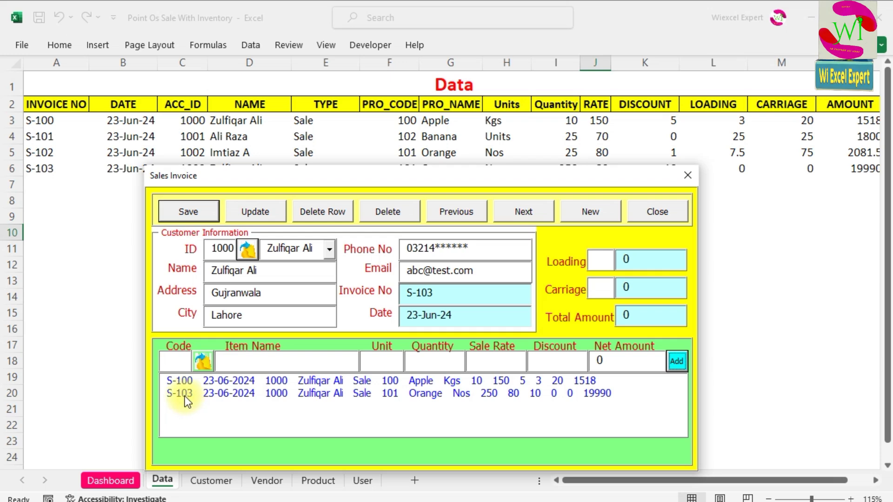
left_click_drag(334, 192, 347, 164)
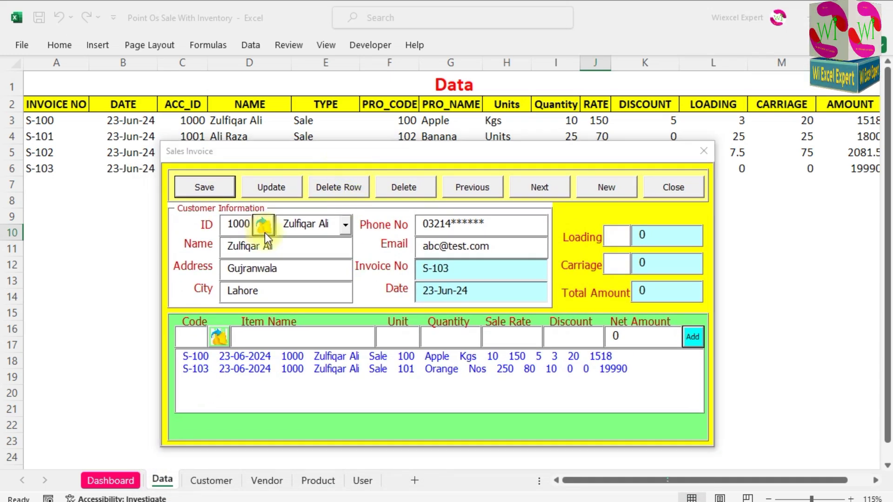
Step: Load customer 1002 into invoice S-104, replacing the mistakenly chosen customer 1001
left_click(262, 228)
double_click(384, 263)
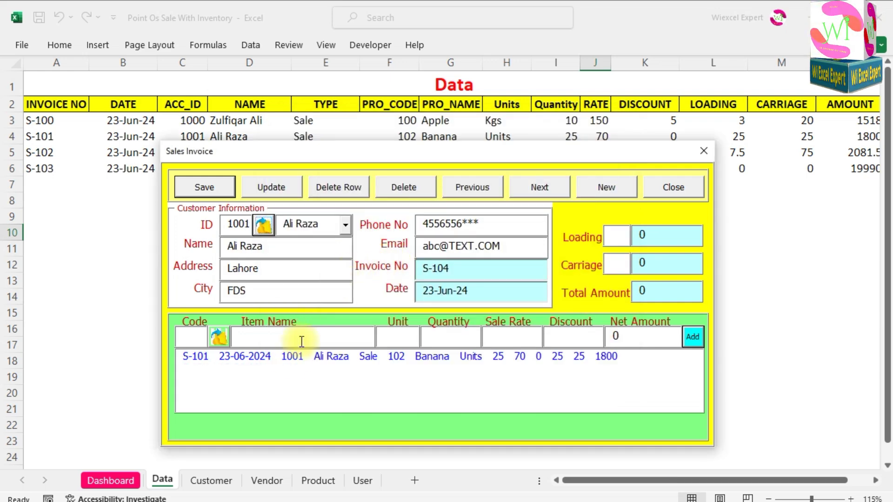
left_click(262, 225)
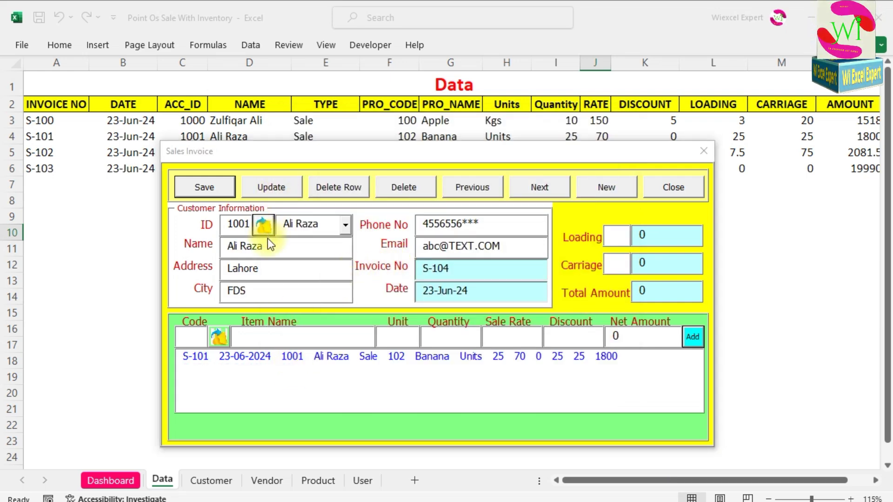
left_click(386, 277)
double_click(386, 278)
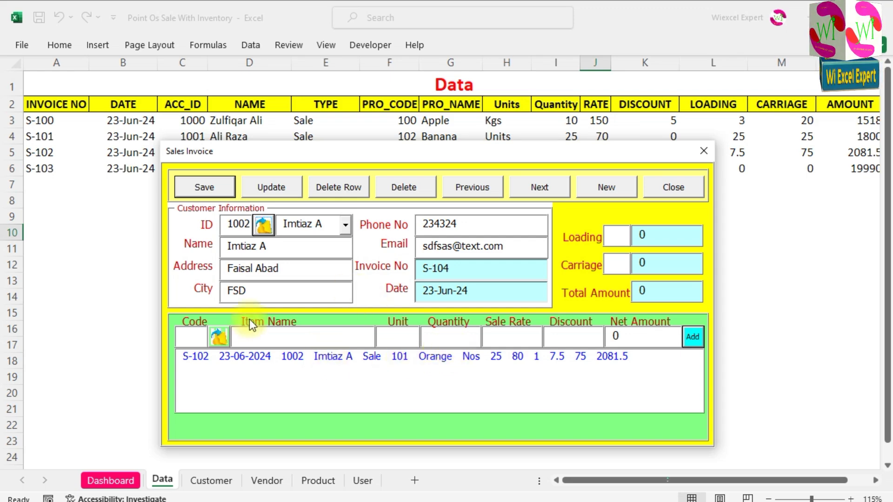
Step: Add 45 Orange with discount 15 to invoice S-104 and confirm the message
left_click(221, 337)
double_click(379, 228)
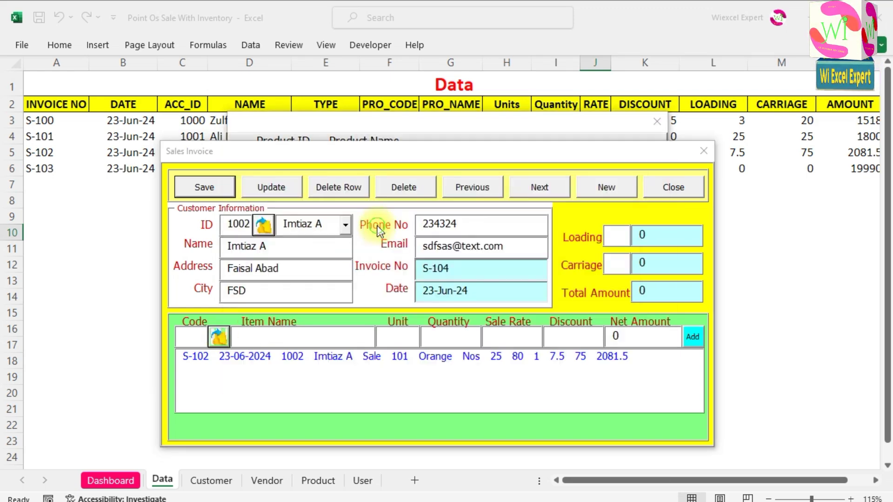
left_click(444, 335)
type("45")
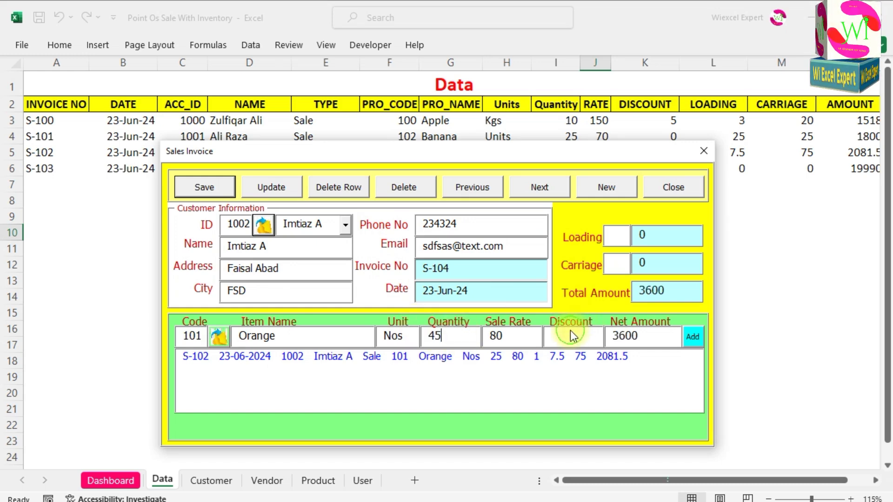
left_click(512, 339)
left_click(558, 341)
type("15")
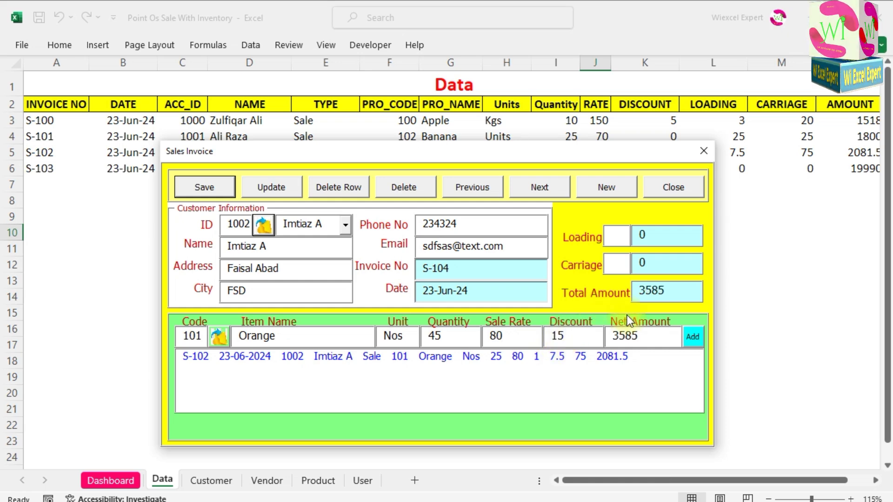
left_click(691, 336)
left_click(500, 311)
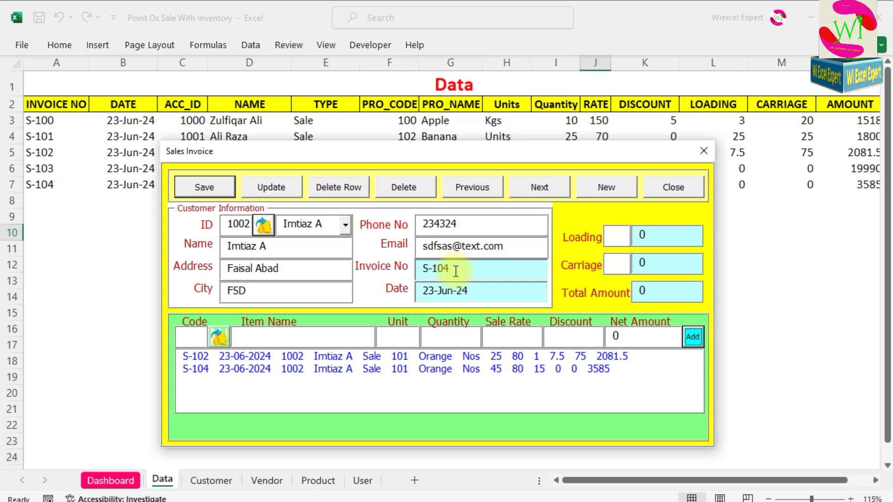
Step: Load customer 1000 into the new invoice S-105
left_click(263, 230)
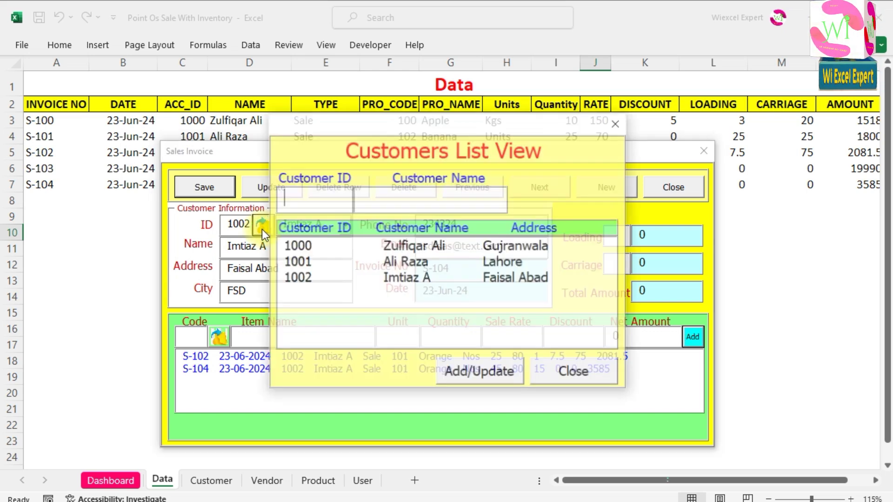
mouse_move(398, 128)
left_mouse_down()
mouse_move(665, 181)
mouse_move(669, 160)
left_mouse_up()
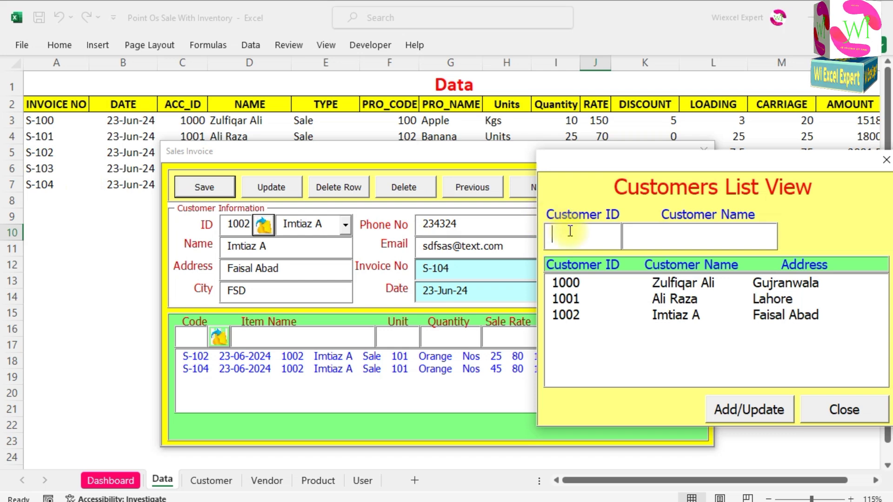
left_click(666, 285)
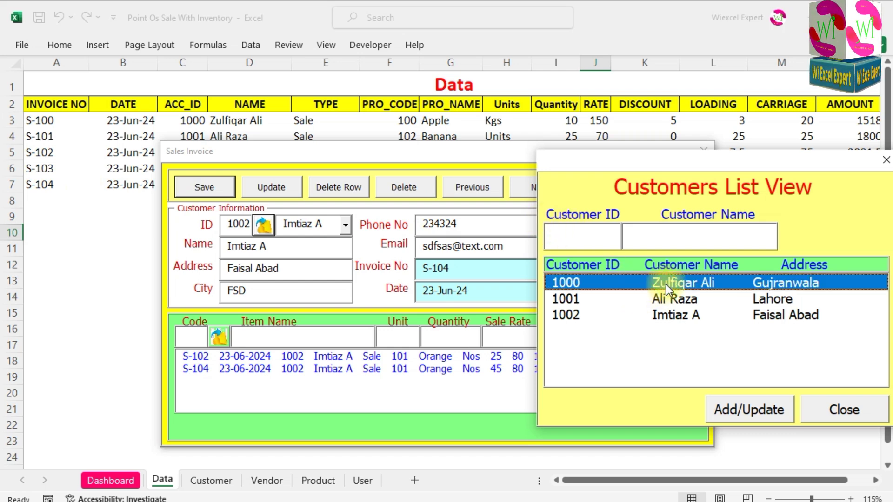
double_click(666, 286)
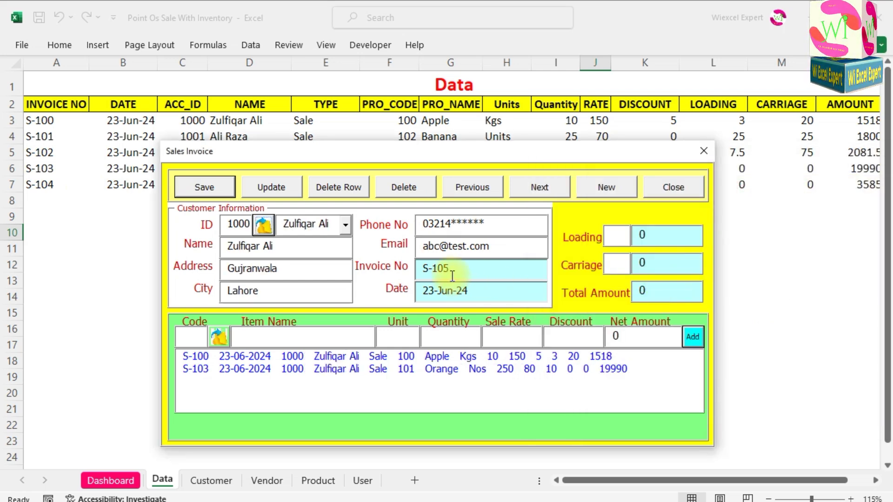
left_click_drag(451, 273, 418, 272)
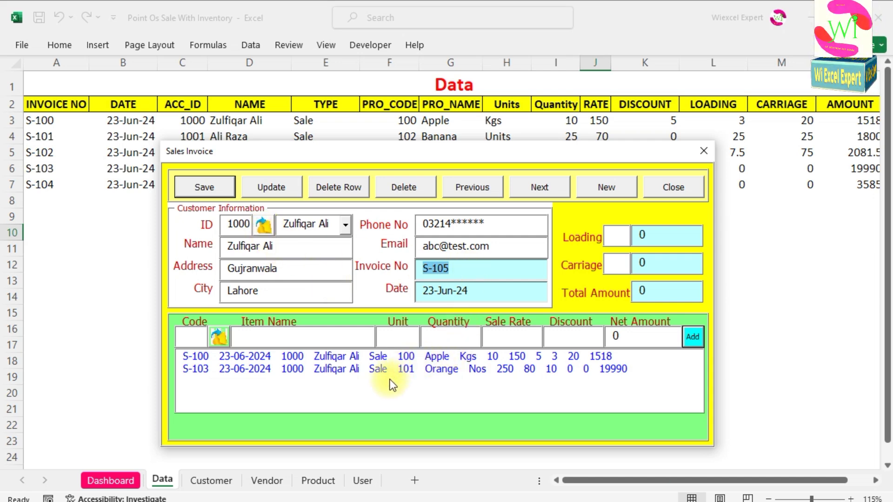
left_click_drag(381, 155, 398, 77)
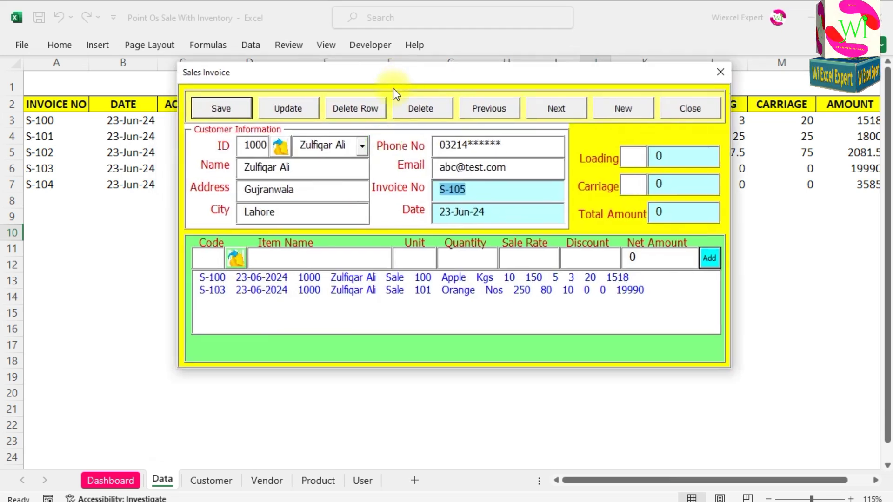
left_click(470, 189)
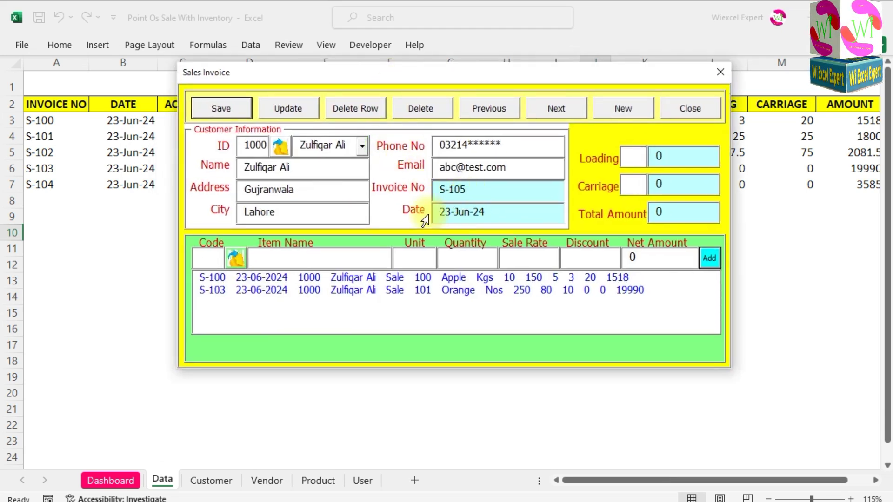
Step: Add 14 Kgs Apple with discount 0 to invoice S-105
left_click(235, 258)
left_click(359, 220)
double_click(359, 219)
left_click(458, 257)
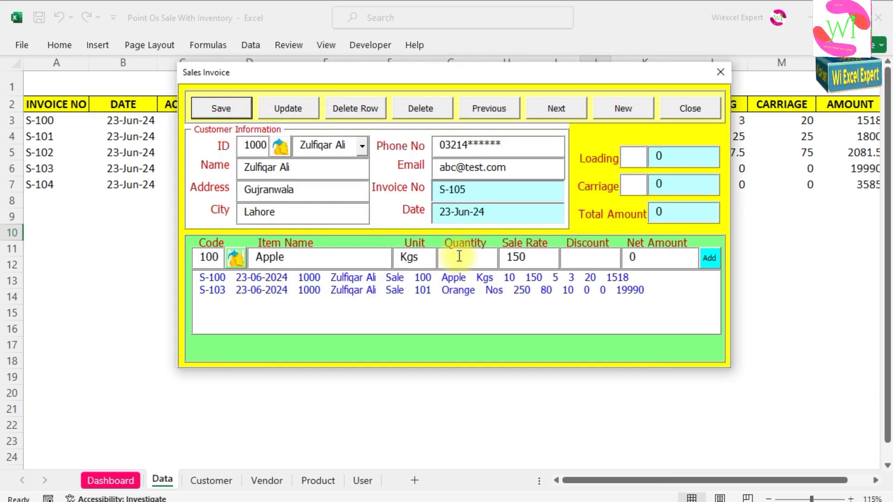
type("14")
left_click(615, 259)
type("0")
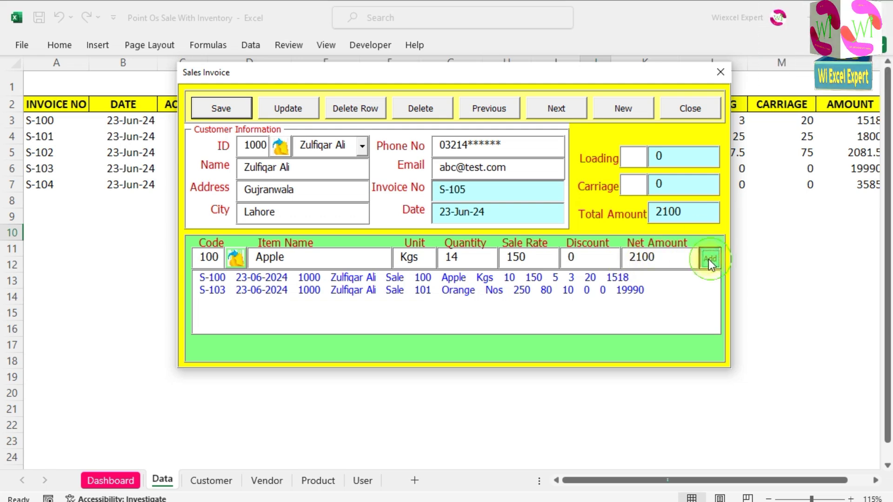
left_click(707, 258)
left_click(514, 309)
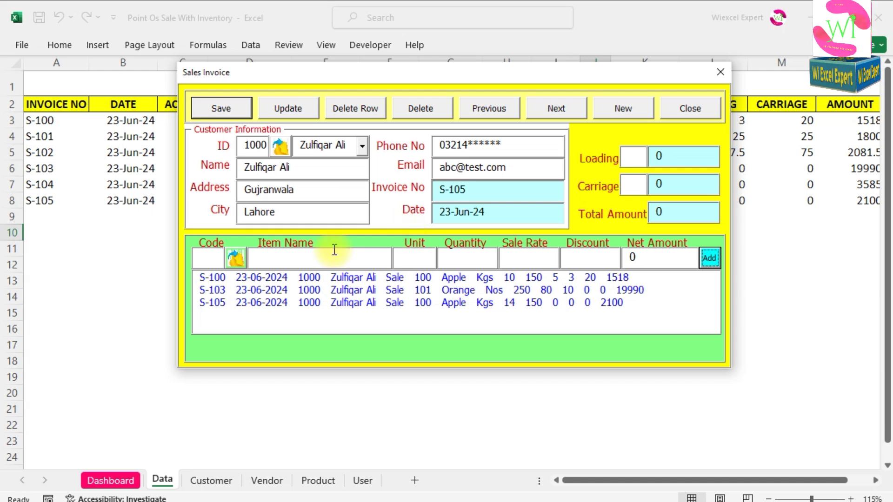
Step: Add 10 Nos Orange as a second line of invoice S-105
left_click(244, 259)
double_click(355, 233)
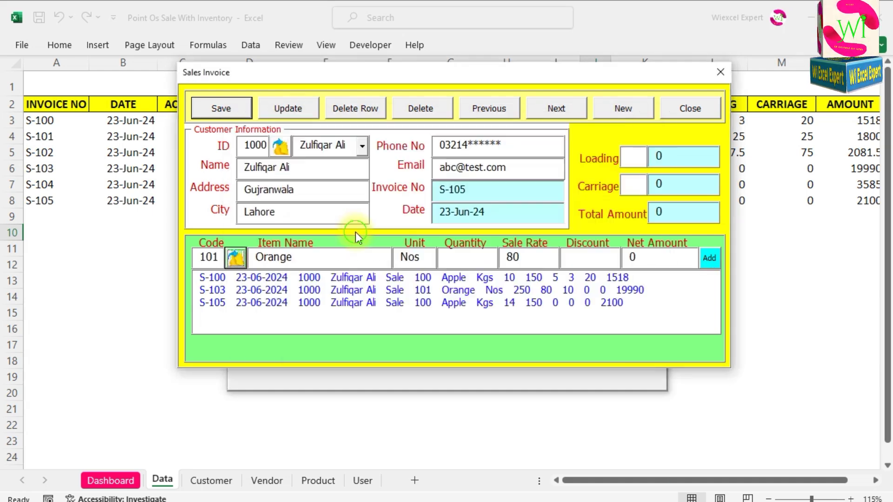
left_click(467, 256)
type("10")
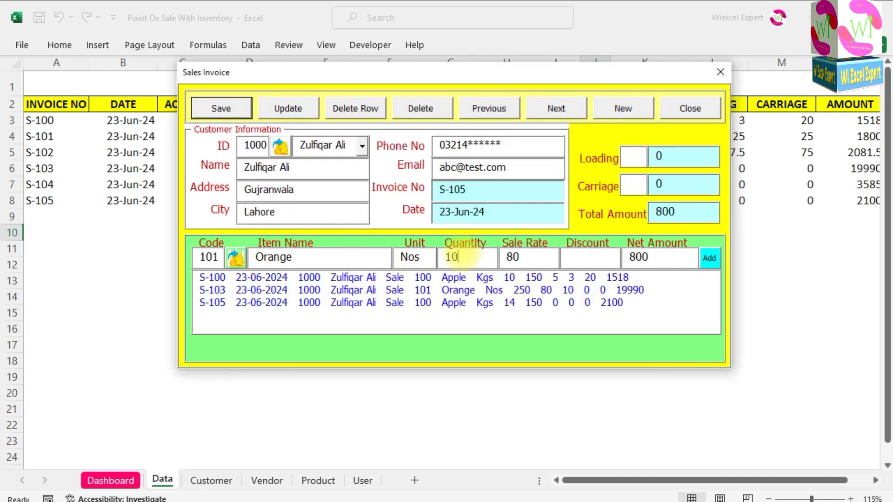
left_click(710, 263)
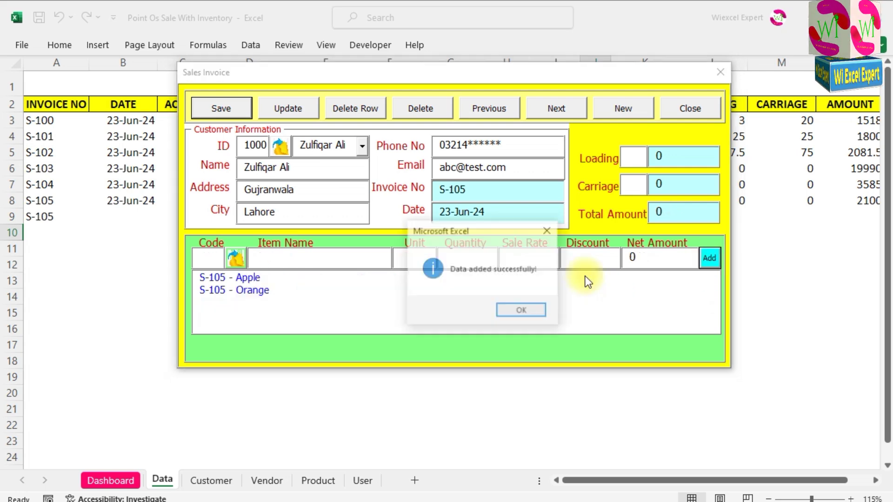
left_click(518, 309)
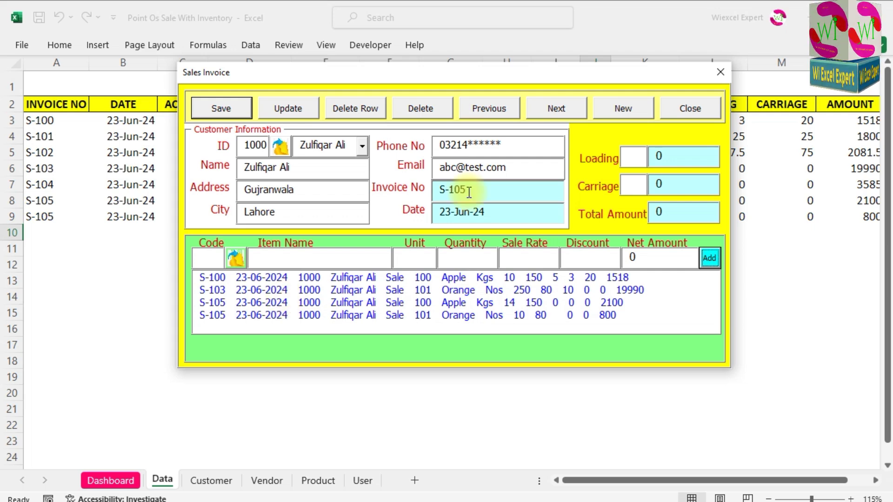
Step: Pick customer 1001 from the Customers List View for the invoice
left_click(279, 146)
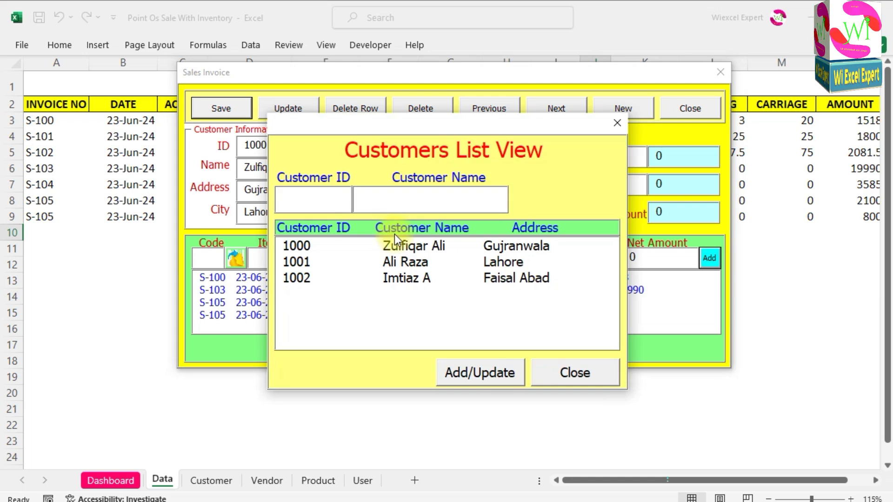
double_click(410, 262)
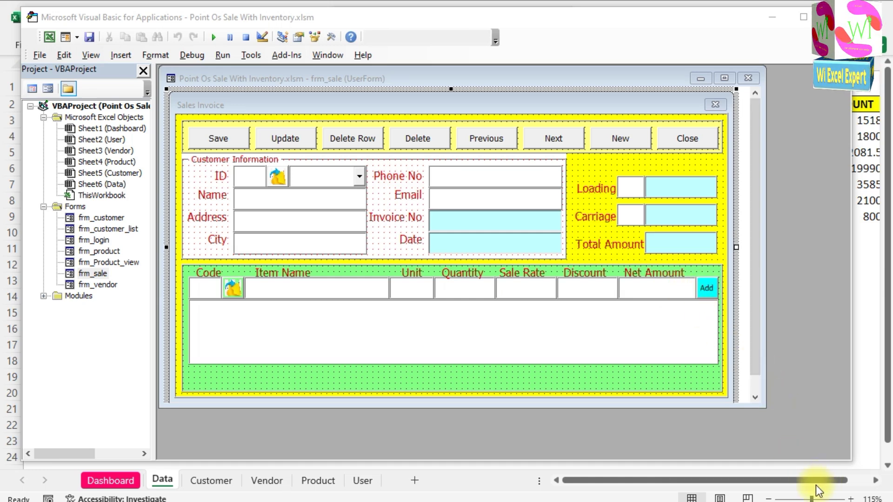
Step: Run the Sales Invoice form showing invoice S-106 and choose customer 1000
key("F5")
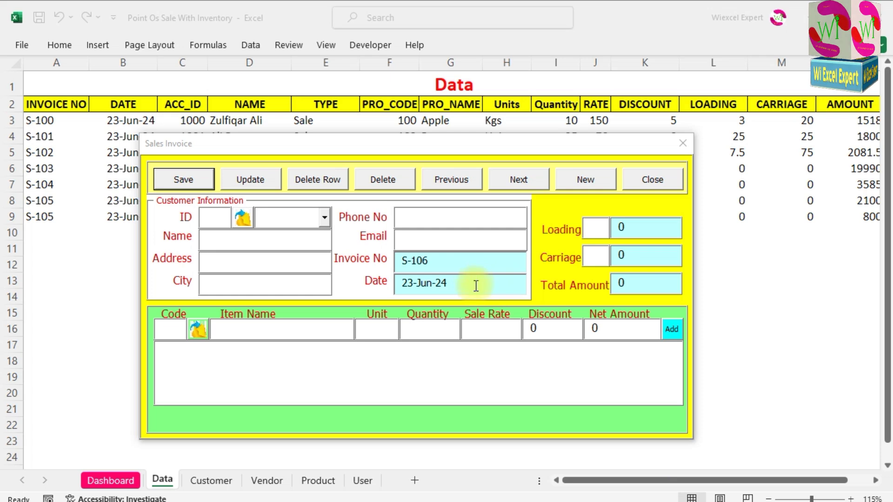
left_click(242, 218)
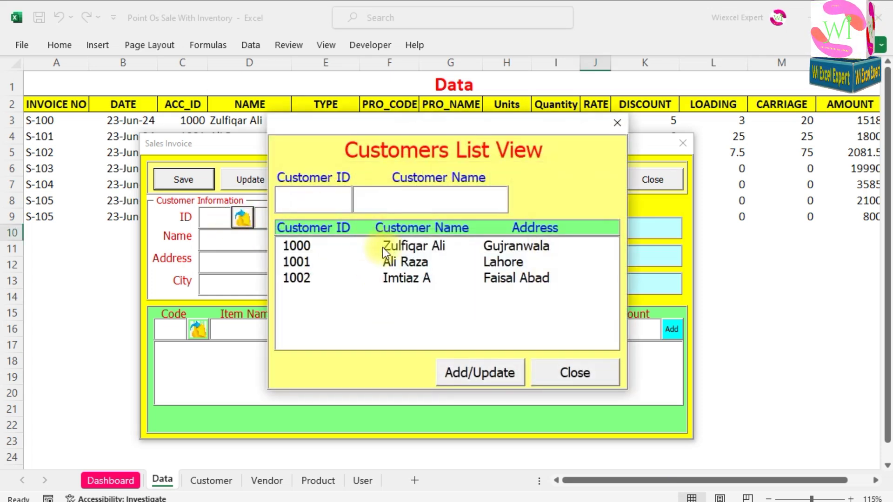
double_click(398, 249)
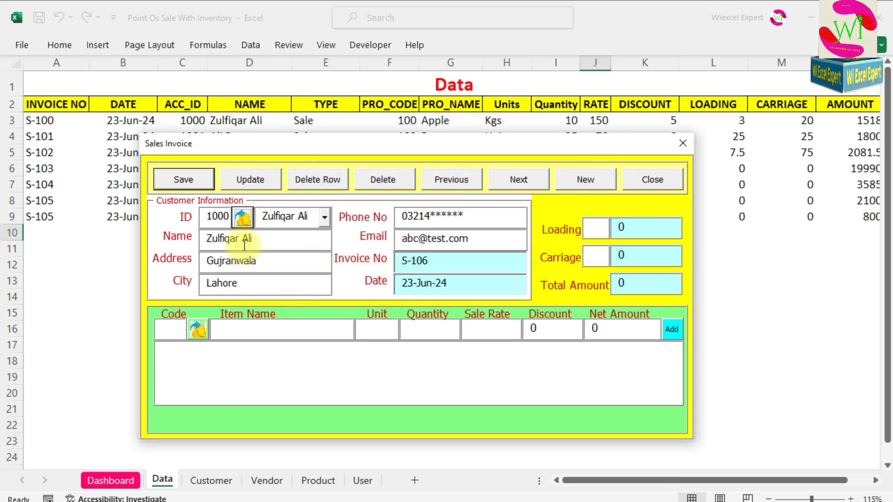
left_click(245, 367)
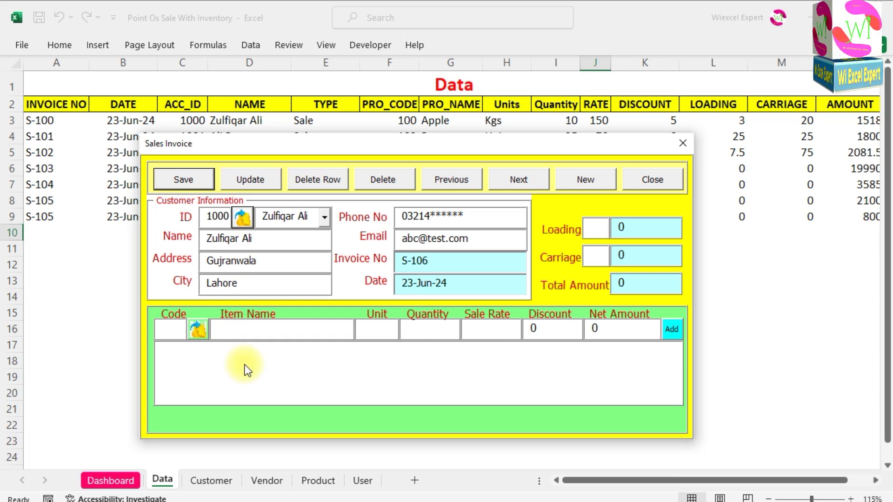
Step: Add an Orange line with quantity 12, loading .3 and carriage 2 to the invoice
left_click(202, 330)
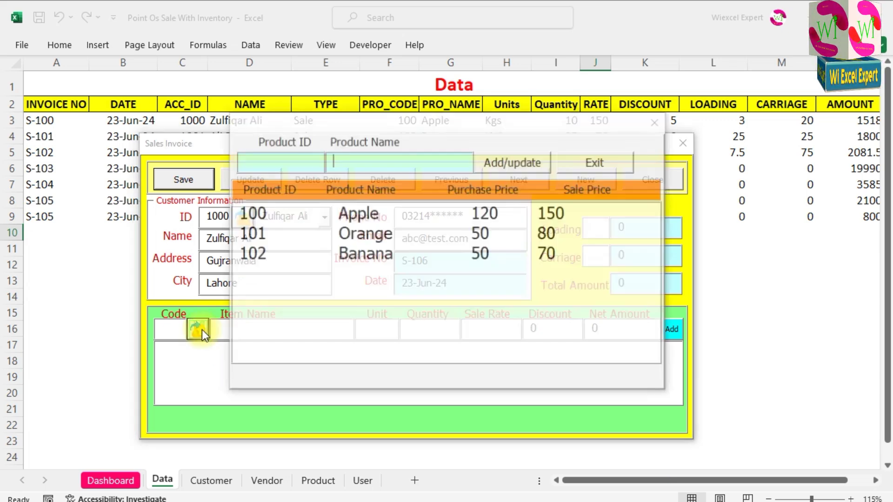
double_click(364, 239)
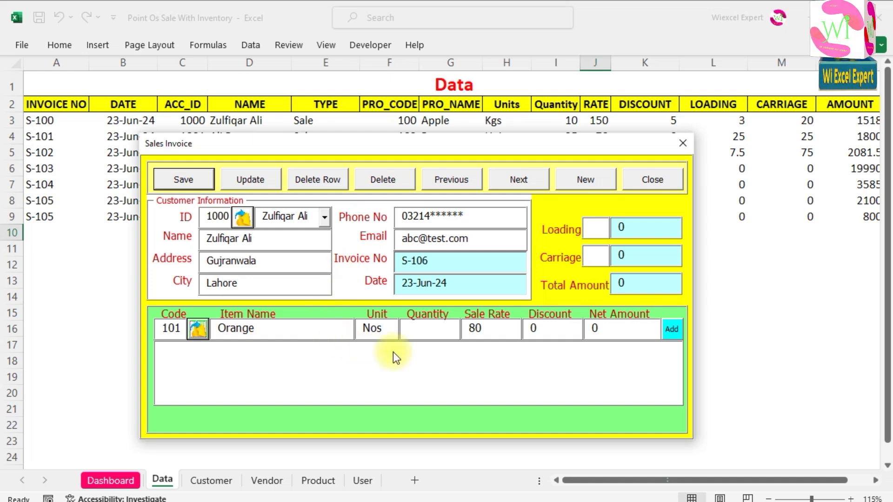
left_click(431, 330)
type("12")
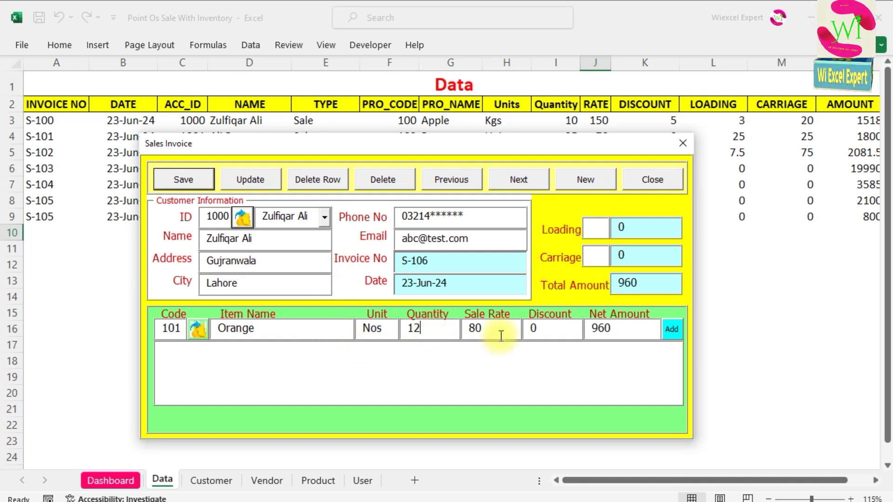
left_click(596, 229)
type(".3")
left_click(596, 255)
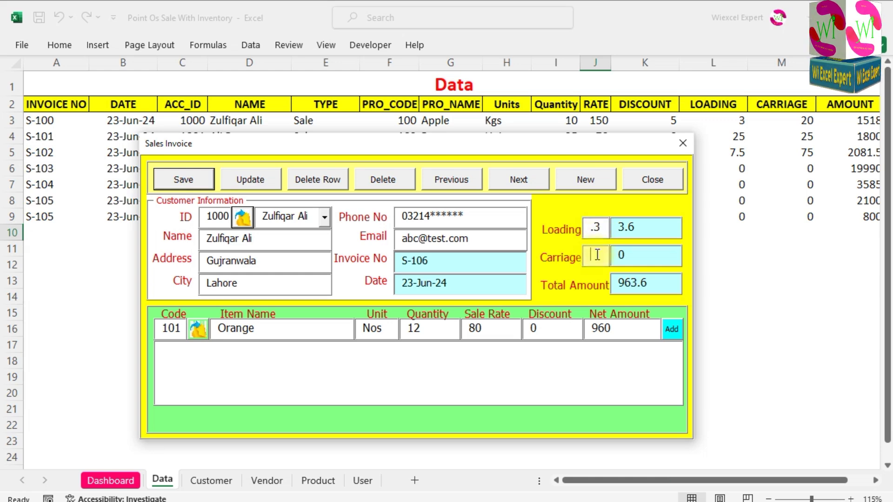
type("2")
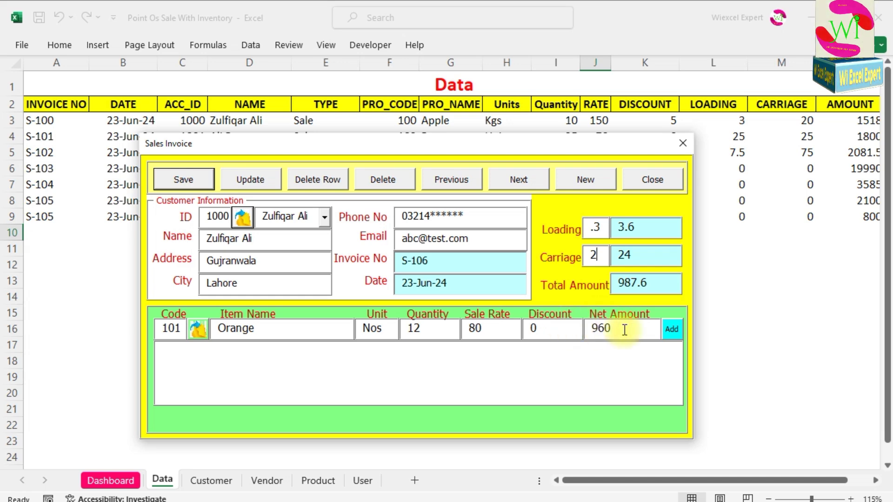
left_click(670, 330)
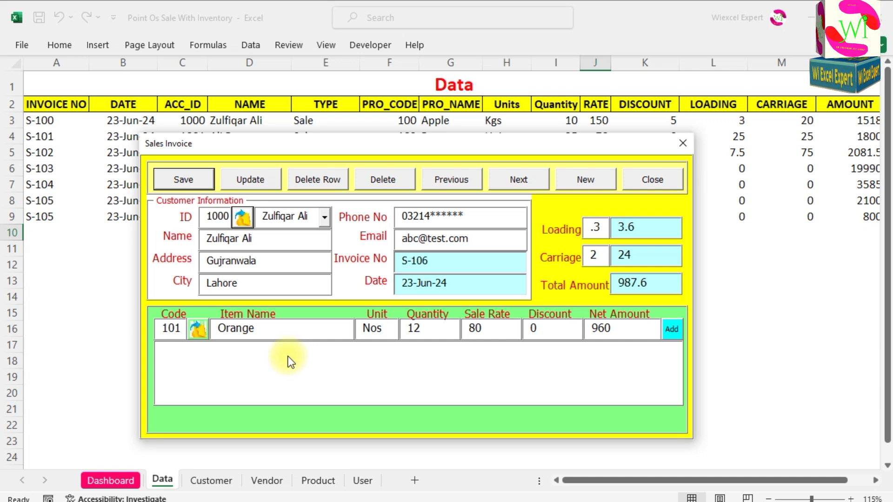
Step: Switch the invoice customer to 1001, back to 1000, then to 1002, and close the form
left_click(244, 221)
double_click(419, 255)
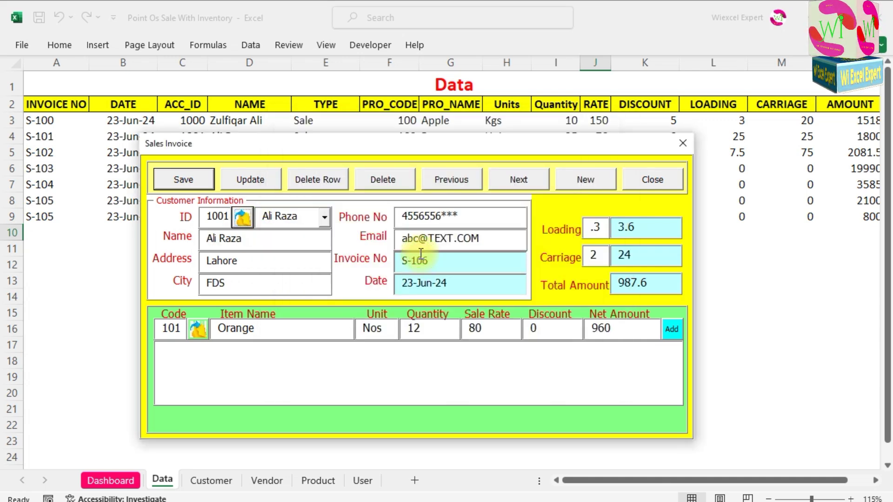
left_click(248, 217)
double_click(411, 246)
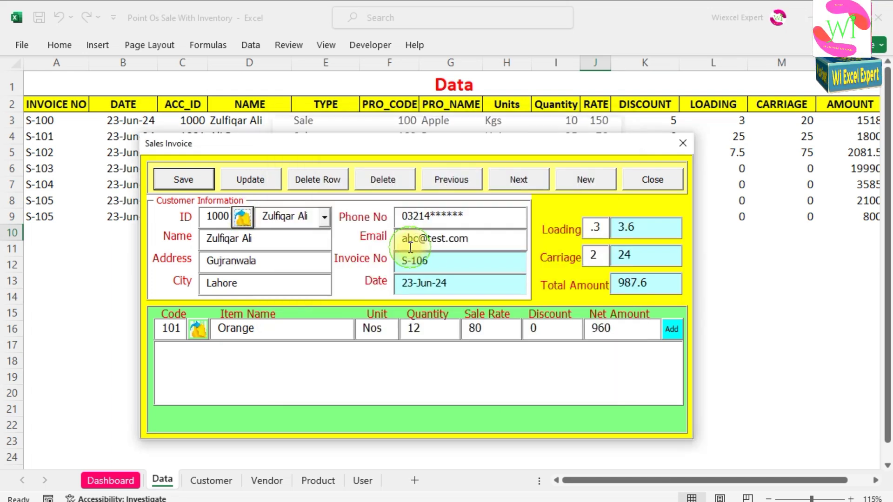
left_click(247, 219)
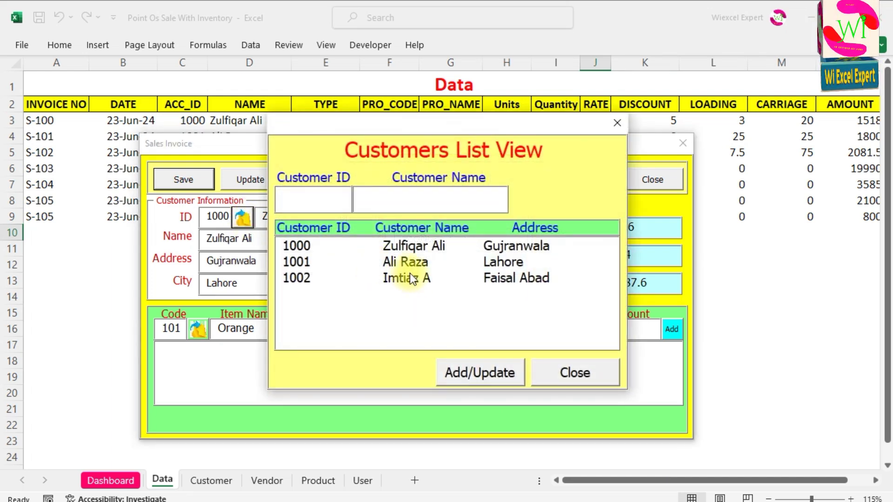
double_click(410, 278)
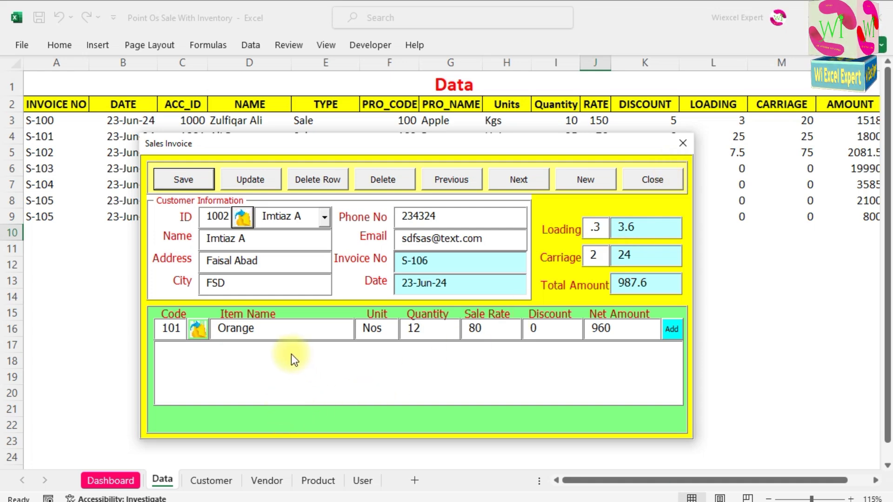
left_click(683, 143)
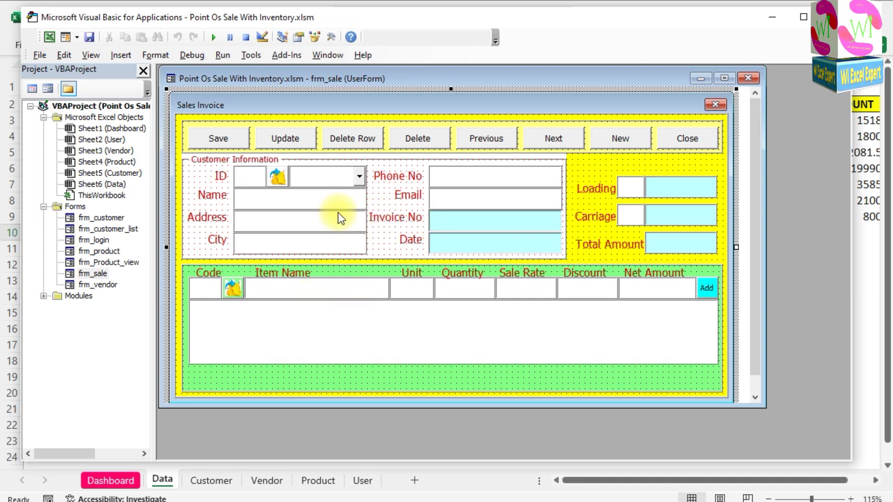
Step: View the frm_sale code and scroll down to the txt_carriage1_Change procedure
right_click(597, 164)
left_click(631, 233)
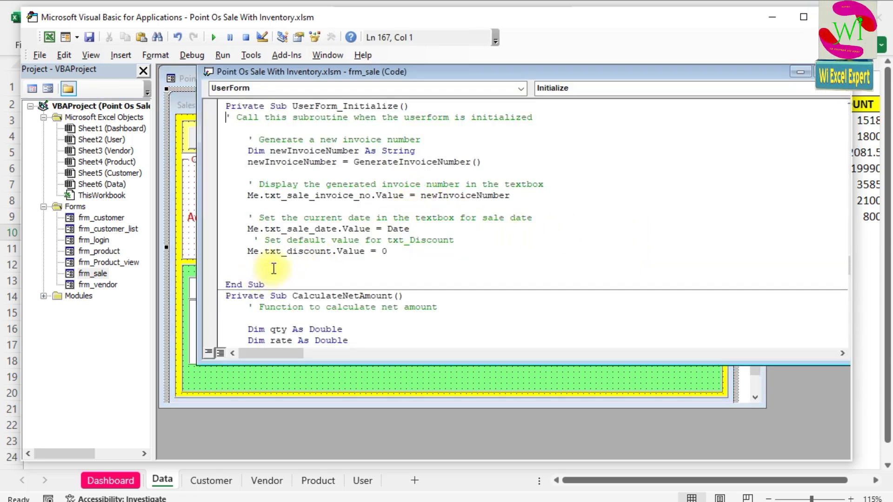
scroll(260, 276, "down", 5)
scroll(254, 209, "down", 5)
scroll(763, 199, "down", 5)
scroll(574, 268, "down", 1)
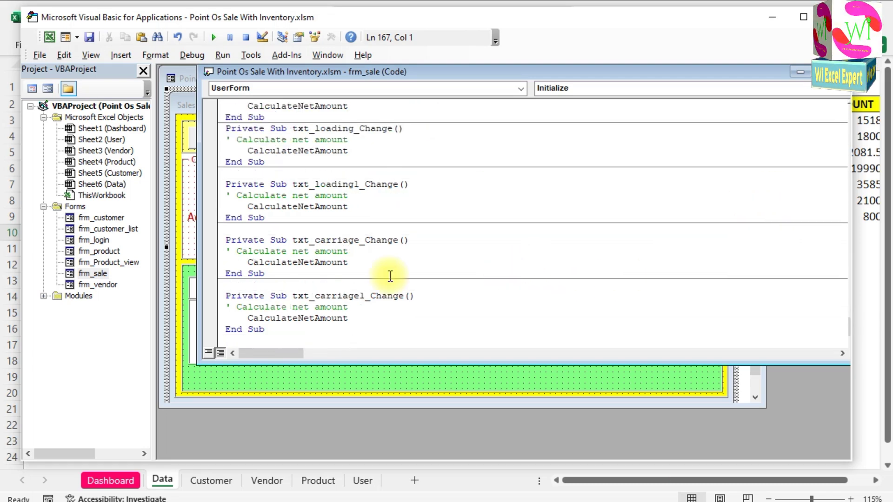
Step: Insert blank lines below txt_carriage1_Change, then go to the listboxupdate procedure
left_click(255, 341)
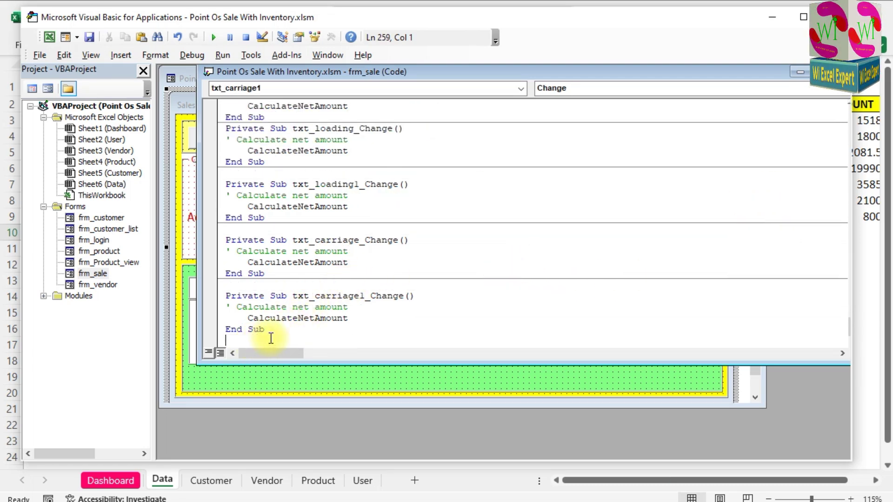
key("Return")
key("Return")
key("Return")
key("Return")
key("Return")
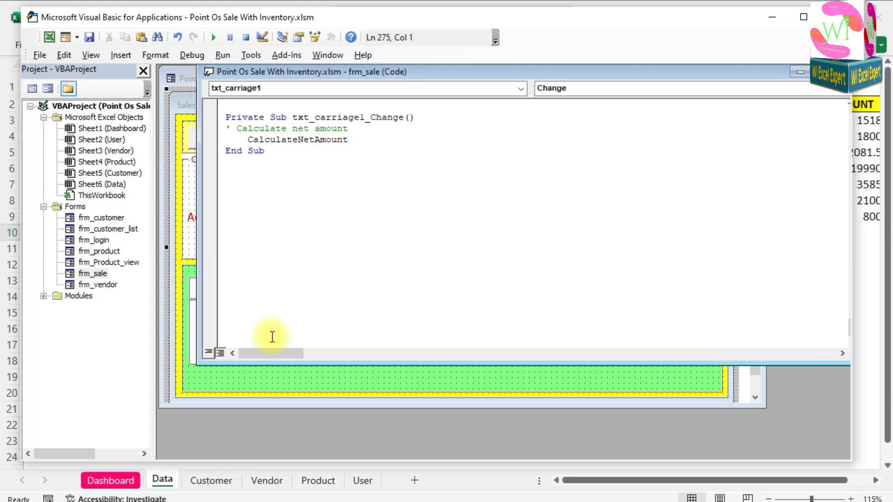
left_click(239, 170)
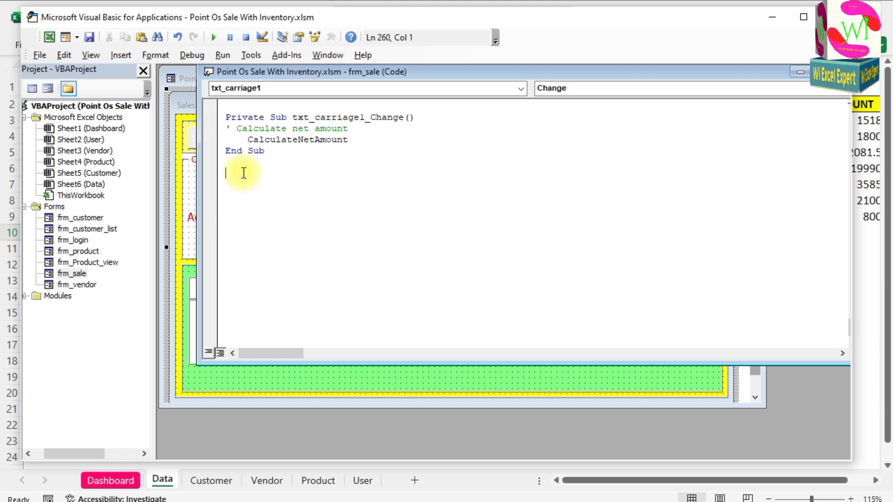
scroll(243, 173, "down", 9)
left_click(233, 141)
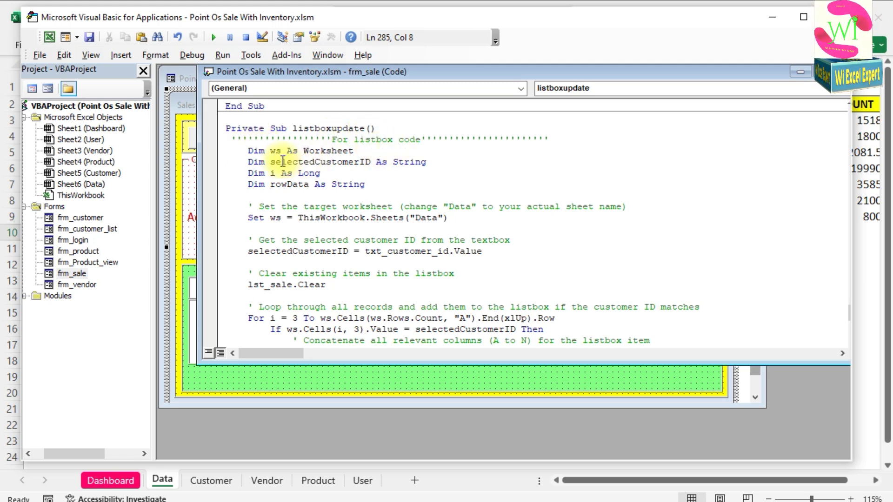
Step: Highlight the listboxupdate comments about reading the customer ID and clearing the listbox
scroll(320, 149, "down", 1)
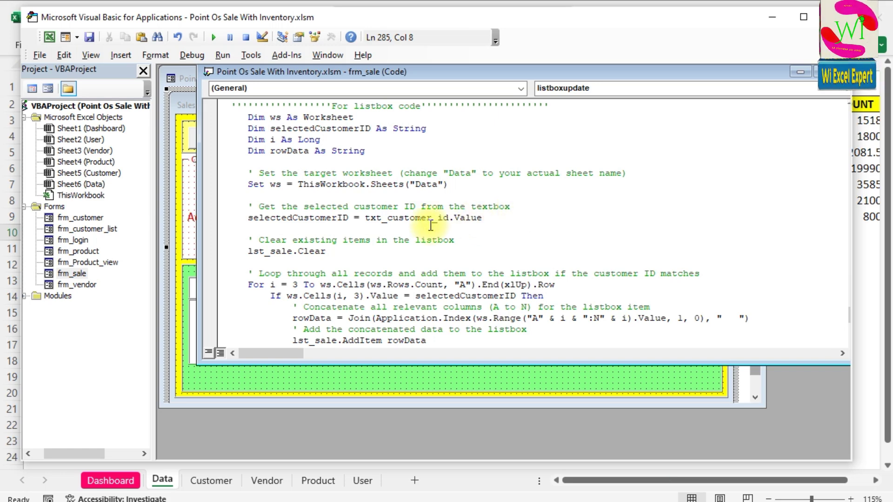
left_click_drag(286, 217, 417, 222)
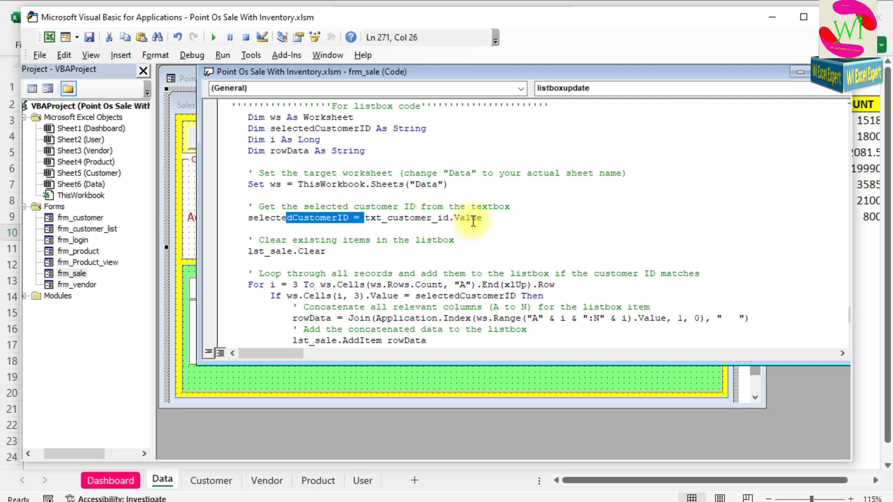
left_click_drag(258, 206, 521, 203)
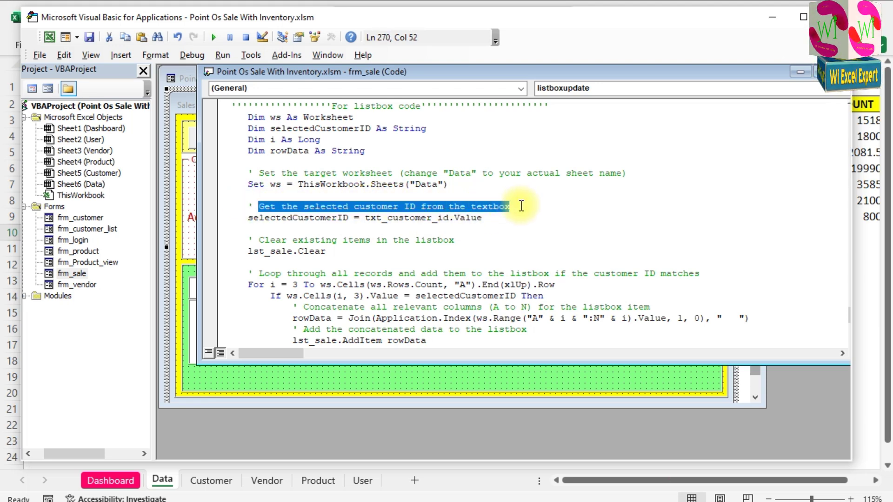
scroll(478, 236, "down", 2)
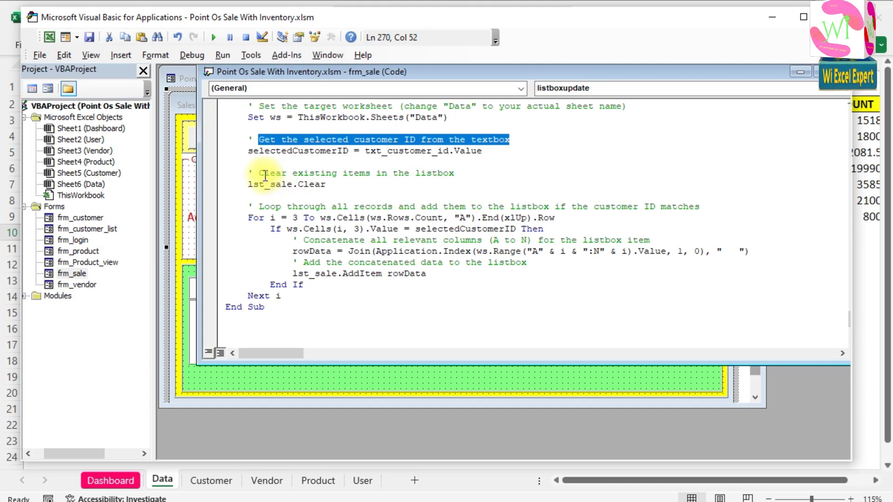
left_click_drag(249, 173, 516, 178)
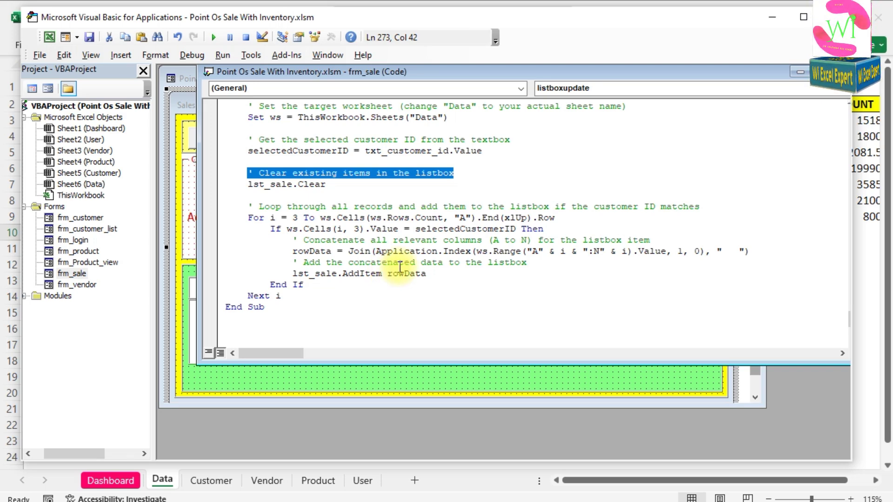
Step: Put the cursor on the listboxupdate loop line and run the Sales Invoice form
scroll(261, 308, "down", 2)
scroll(264, 309, "down", 1)
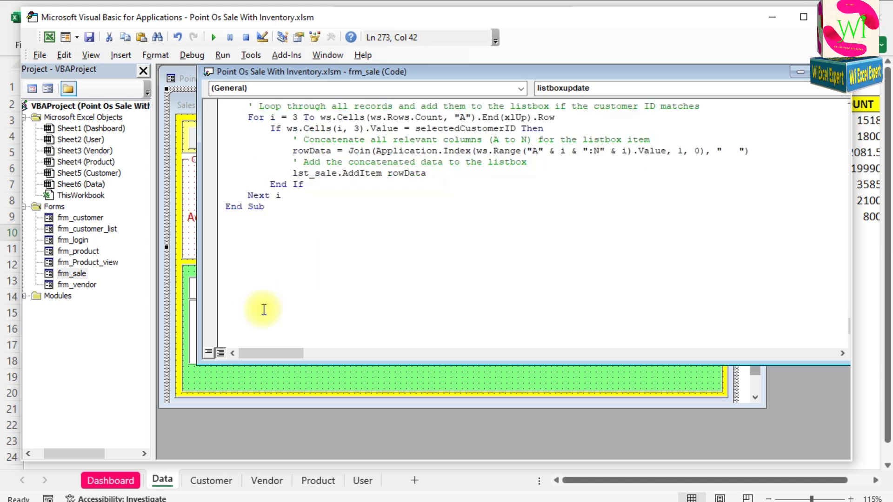
scroll(263, 310, "up", 4)
left_click(287, 251)
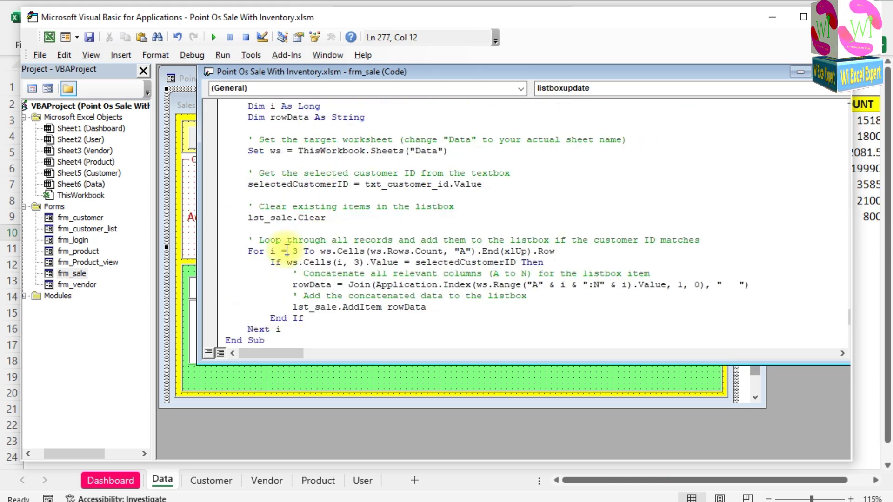
scroll(285, 251, "up", 3)
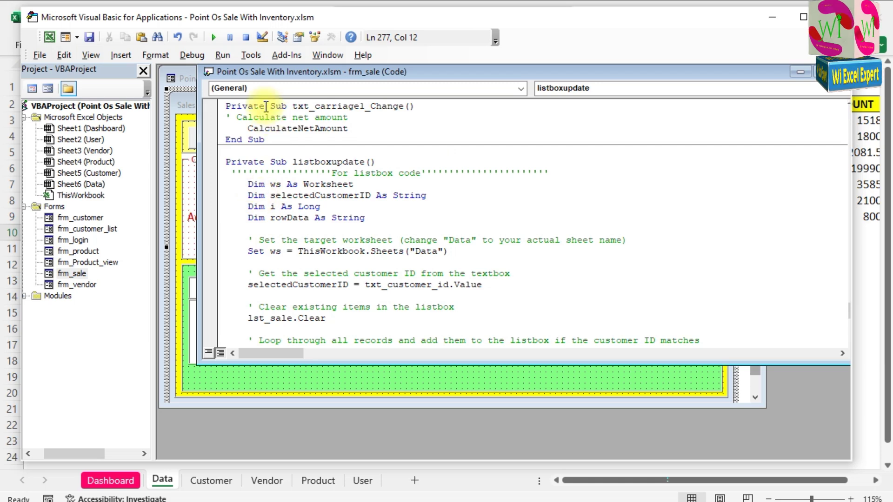
key("F5")
Step: Pick the first, second and third customers from the ID lookup in turn, then close the form
left_click(274, 183)
double_click(413, 248)
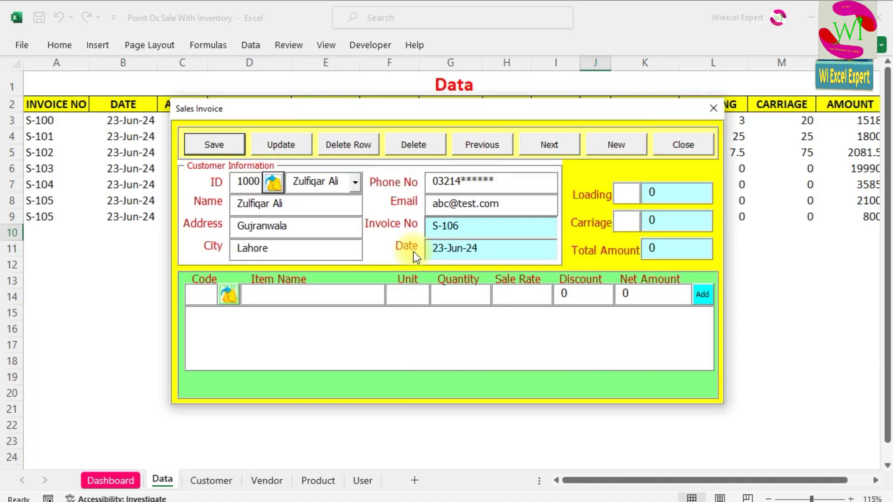
left_click(274, 183)
double_click(409, 266)
left_click(271, 185)
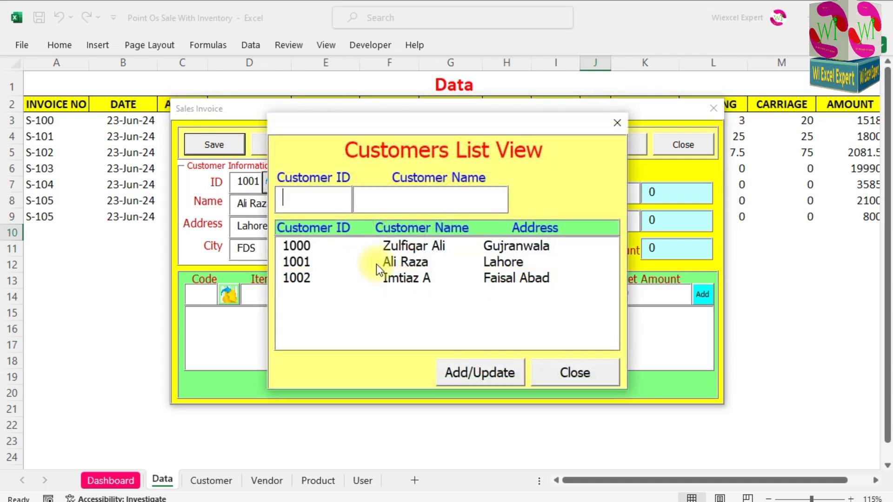
double_click(416, 281)
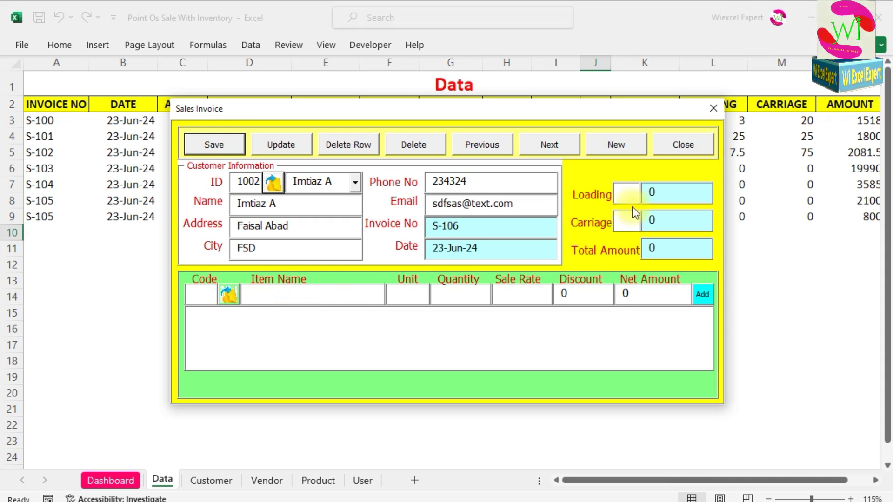
left_click(710, 110)
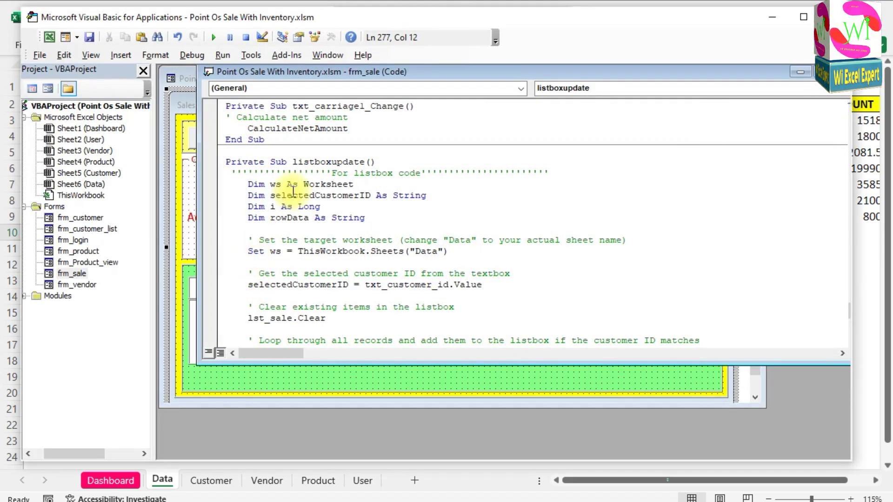
Step: Select the listboxupdate name and open the customer ID textbox's Change code
left_click_drag(293, 161, 356, 158)
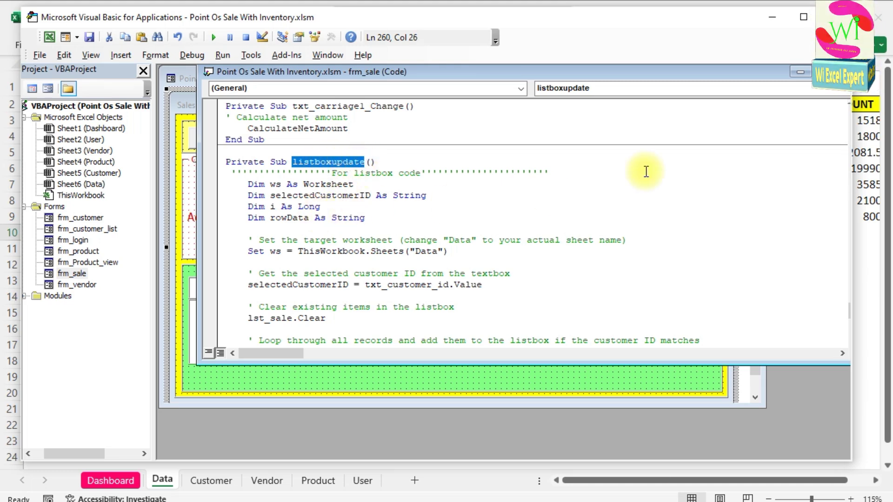
key("shift+F7")
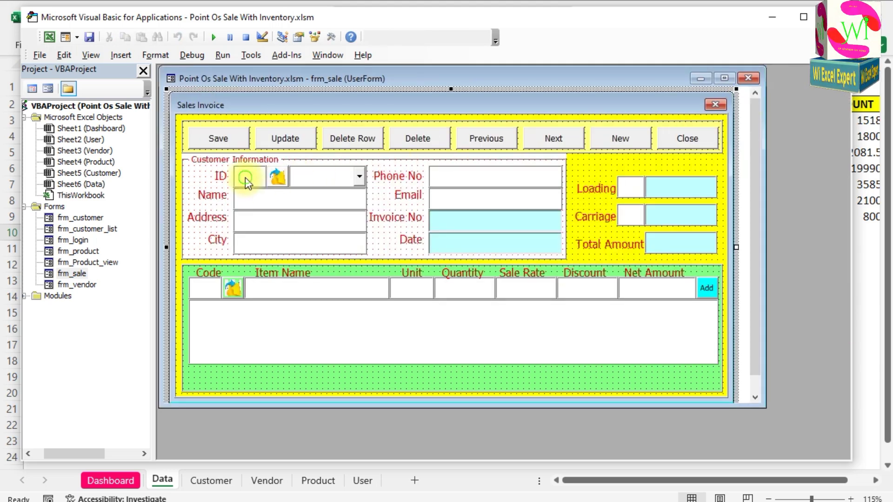
left_click(245, 178)
left_click(244, 178)
key("shift+Tab")
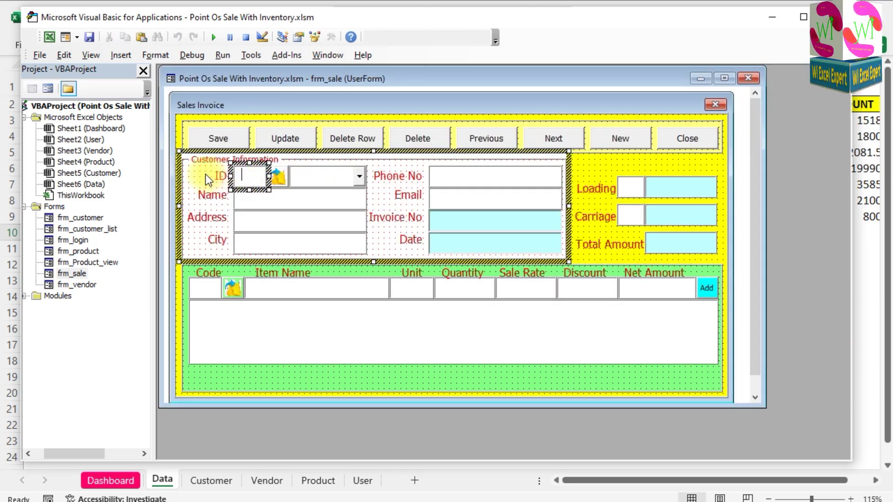
double_click(249, 174)
Step: Add a listboxupdate call after End If in txt_customer_id_Change and run the form
scroll(261, 167, "down", 4)
scroll(297, 196, "down", 3)
scroll(334, 203, "down", 6)
scroll(335, 203, "down", 4)
scroll(313, 205, "down", 1)
left_click(280, 195)
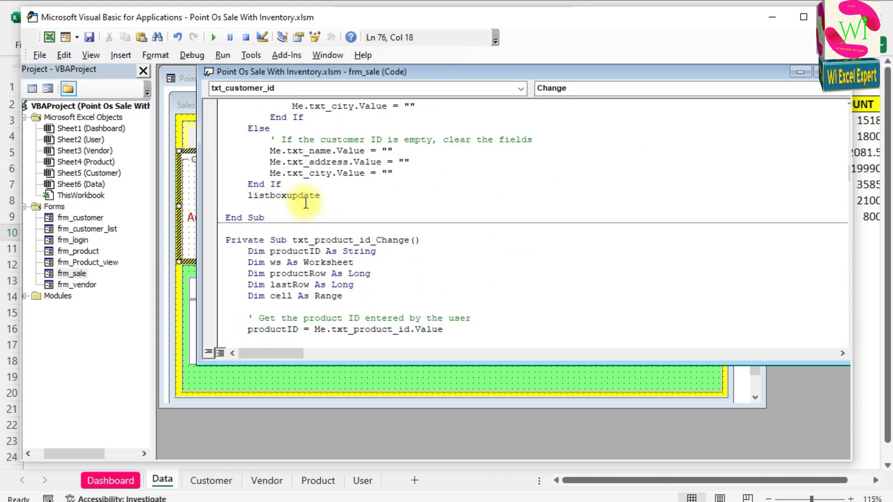
left_click(213, 37)
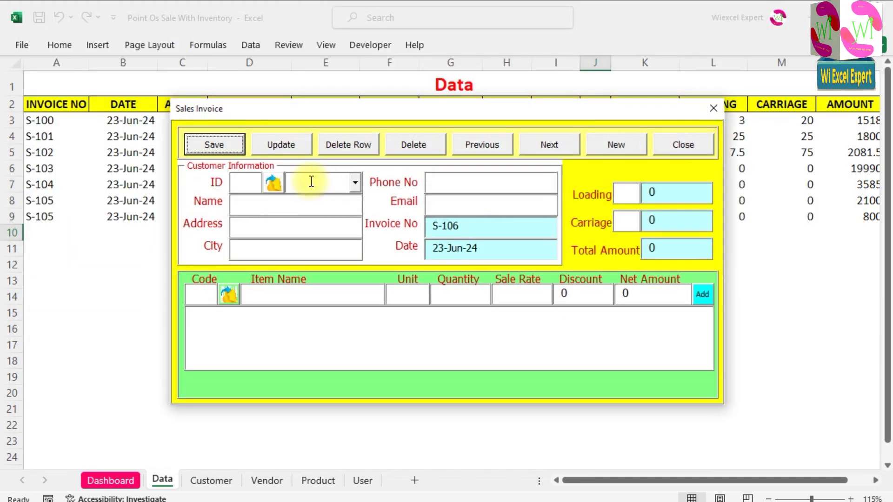
Step: Pick each of the three customers in turn, checking their invoice rows appear, then close the form
left_click(275, 184)
double_click(409, 246)
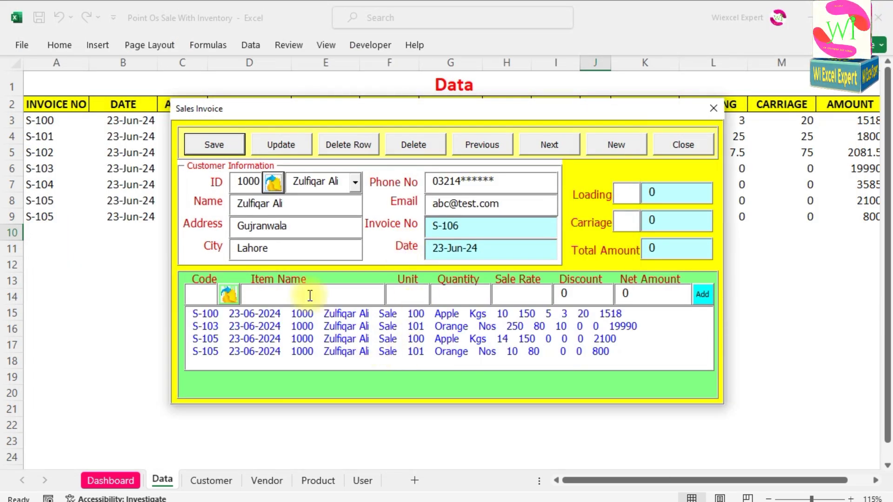
left_click(273, 184)
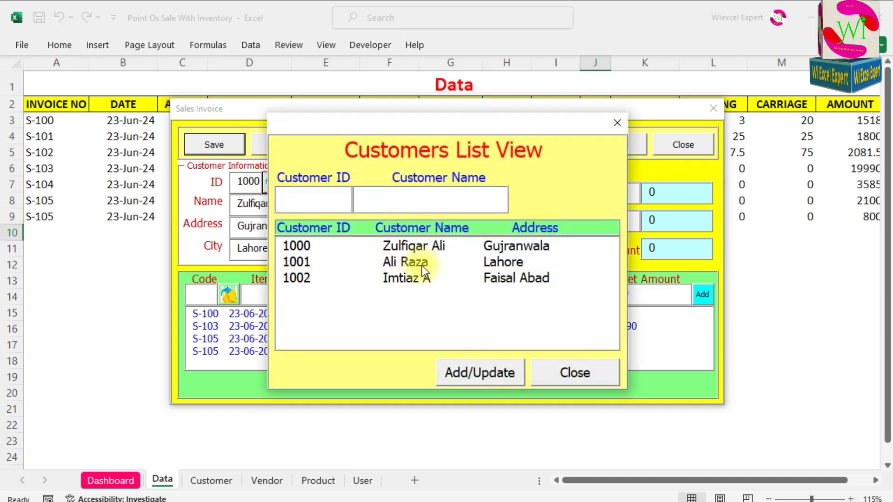
double_click(422, 264)
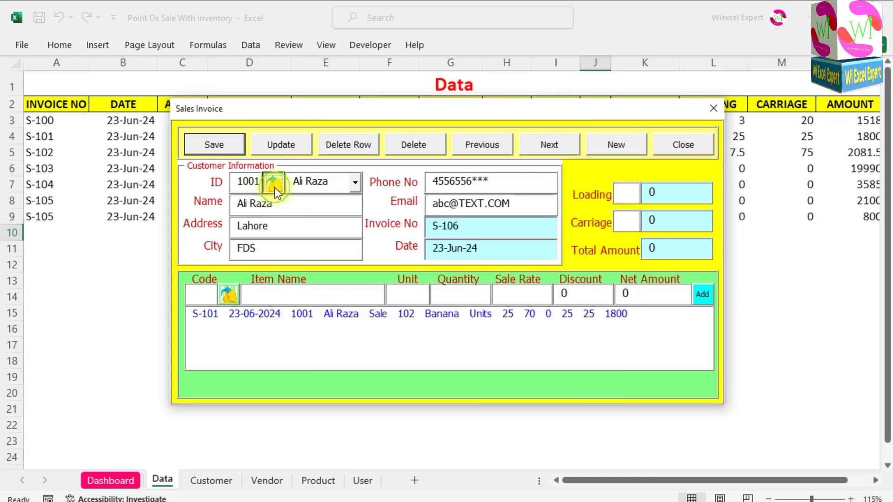
left_click(275, 188)
double_click(422, 278)
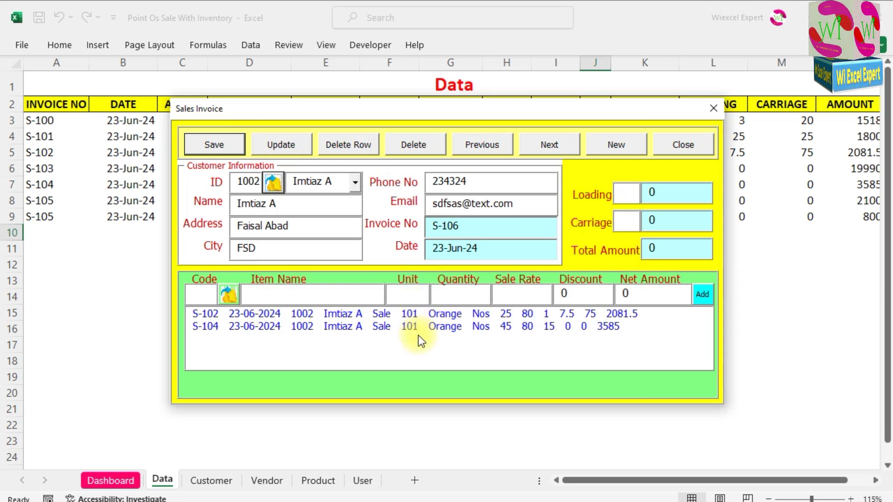
left_click(713, 109)
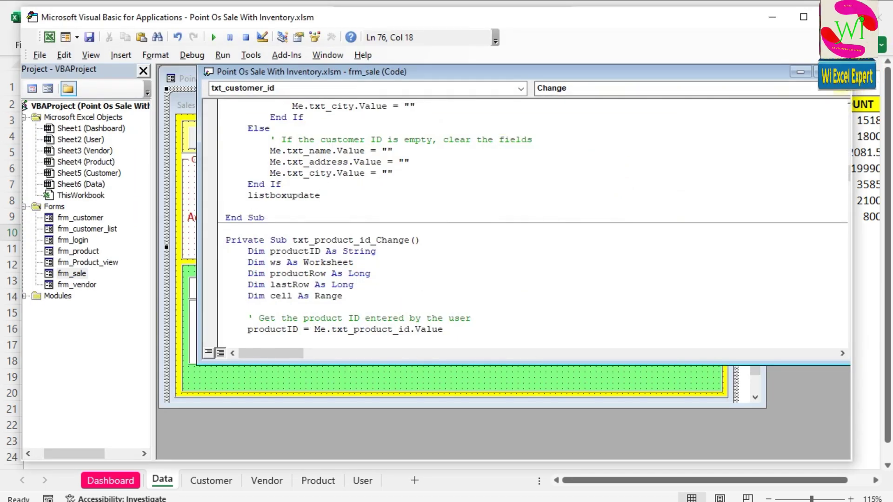
Step: Add a listboxupdate call to UserForm_Initialize after the discount default, then run the form
left_click(836, 72)
right_click(602, 165)
left_click(625, 236)
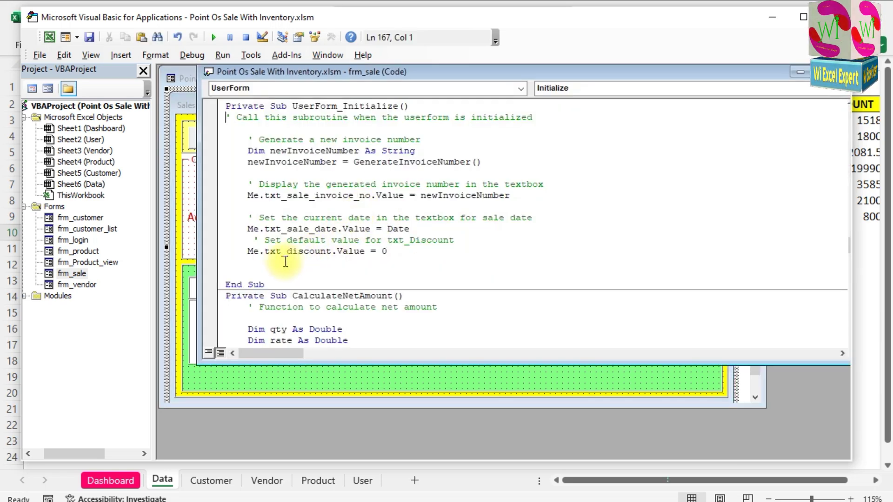
left_click(279, 262)
type("listboxupdate")
key("Down")
left_click(841, 72)
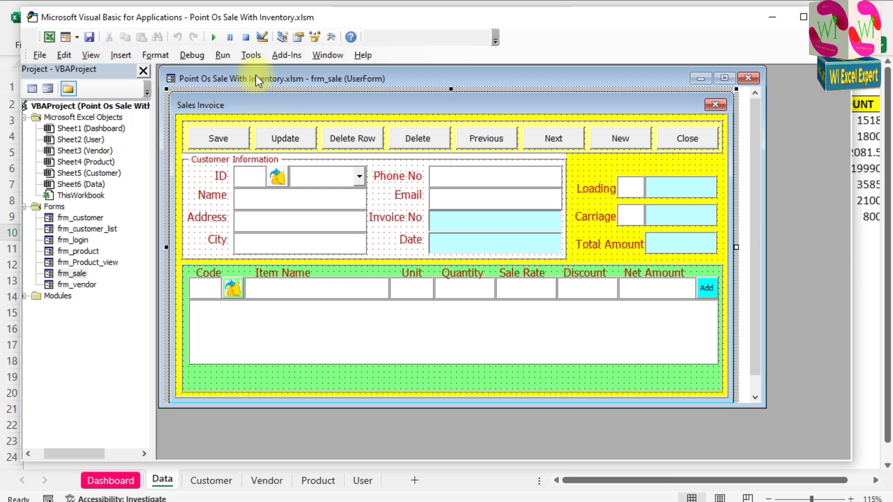
key("F5")
Step: Choose the first customer from the ID lookup, then switch to the second customer
left_click(355, 183)
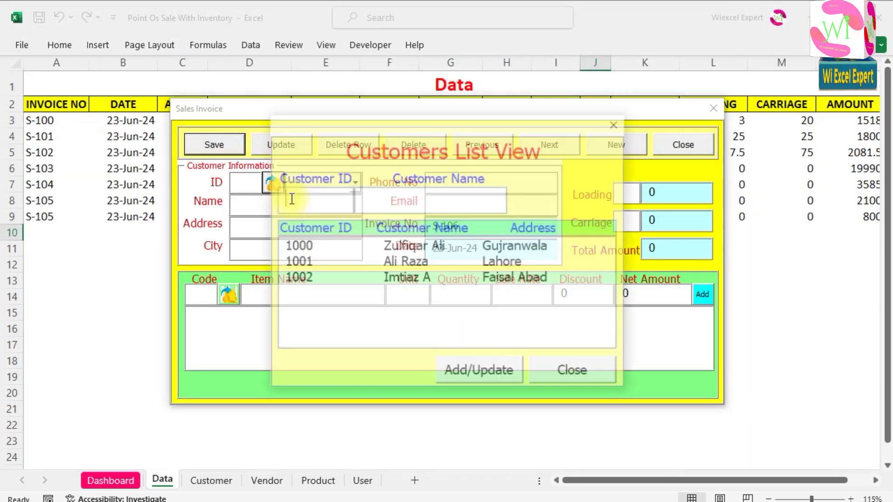
double_click(418, 245)
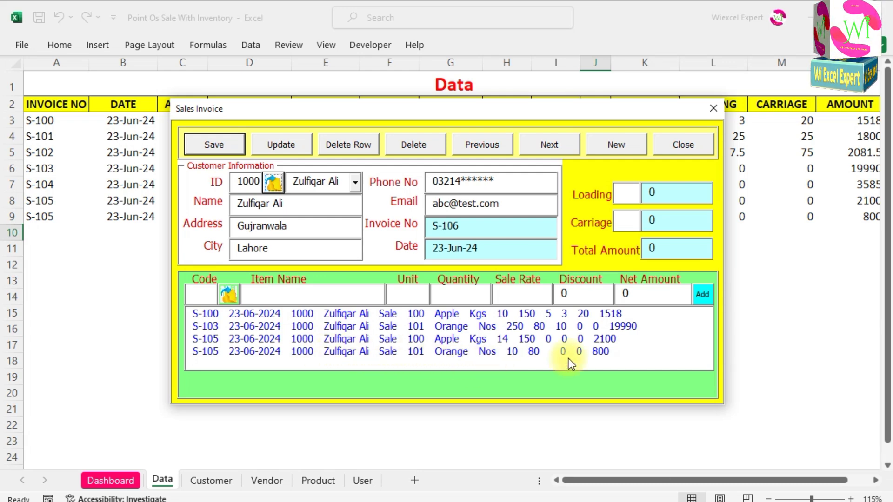
left_click(274, 184)
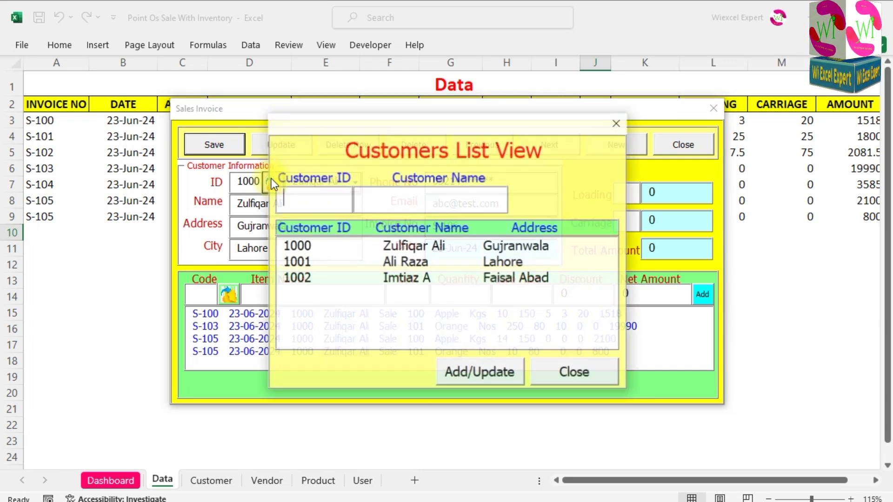
double_click(425, 261)
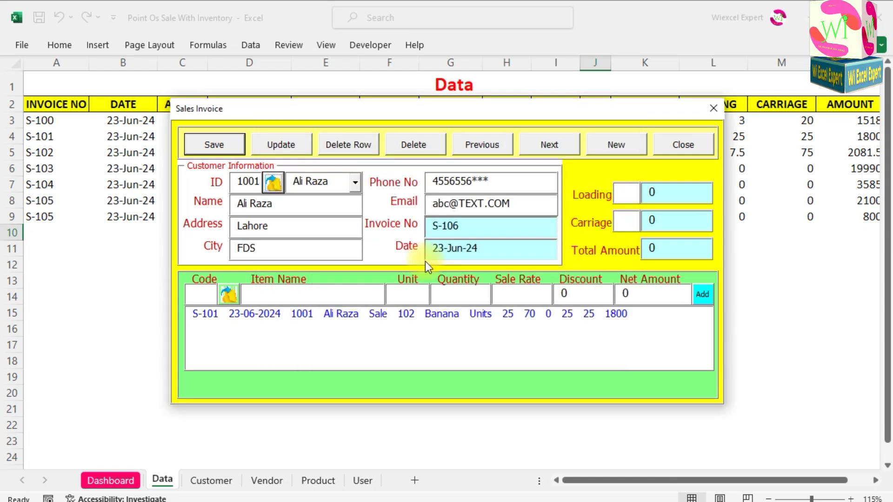
Step: Add 12 units of Banana at 70 (net 840) to the invoice, then close the form
left_click(234, 292)
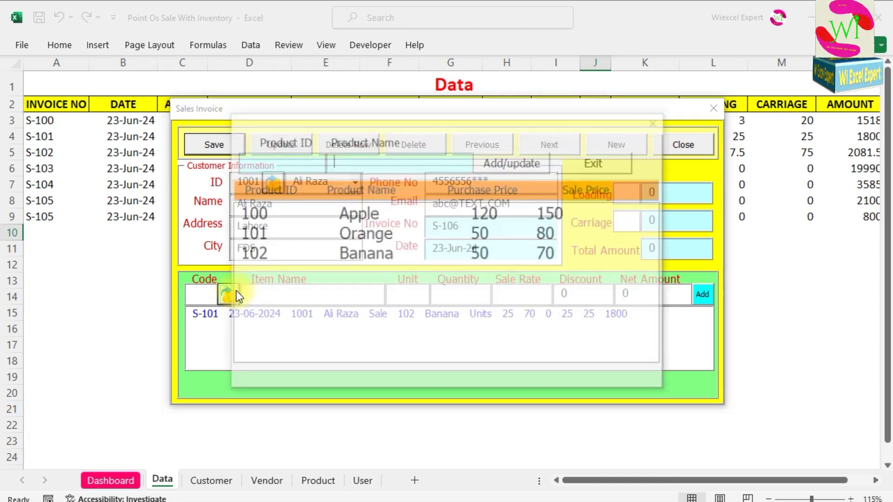
double_click(368, 251)
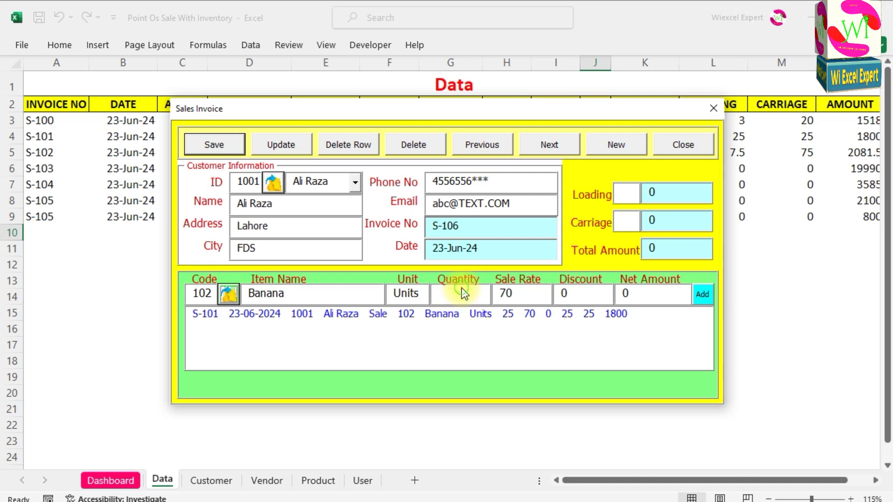
left_click(479, 293)
type("12")
left_click(701, 297)
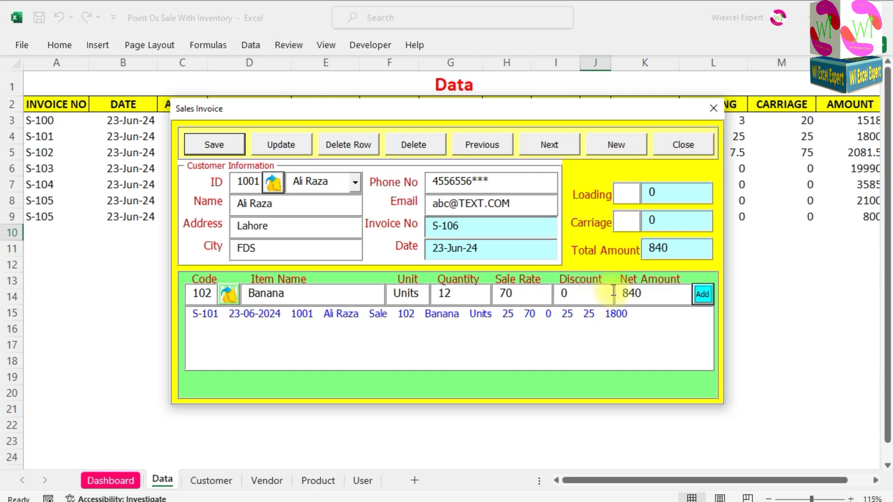
left_click(713, 110)
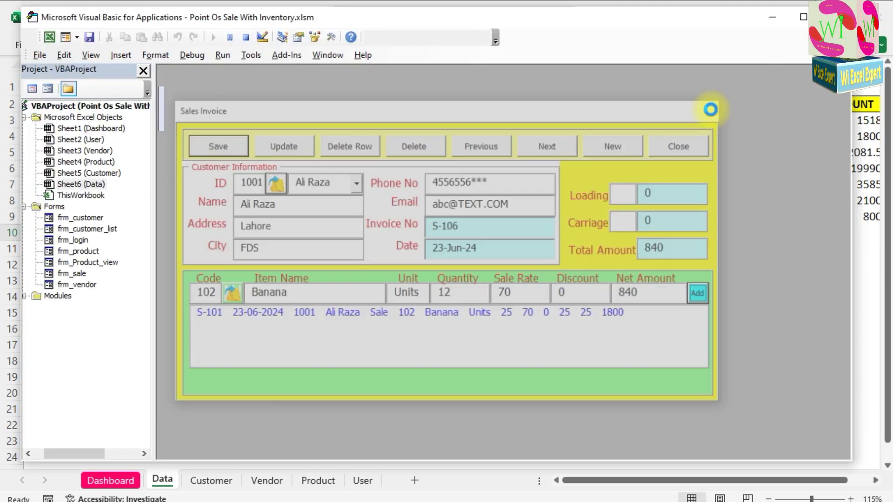
Step: Delete the empty cmd_add_Click procedure and its leftover blank lines from the top of the code
double_click(705, 288)
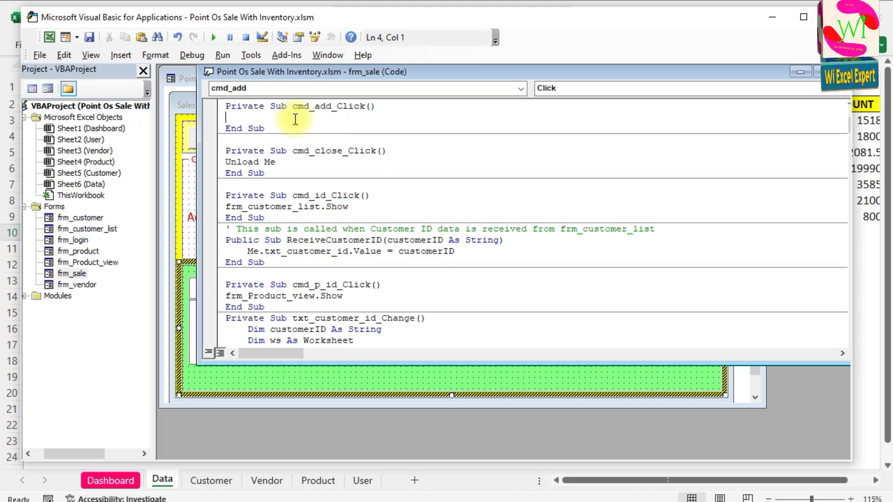
left_click_drag(264, 129, 226, 106)
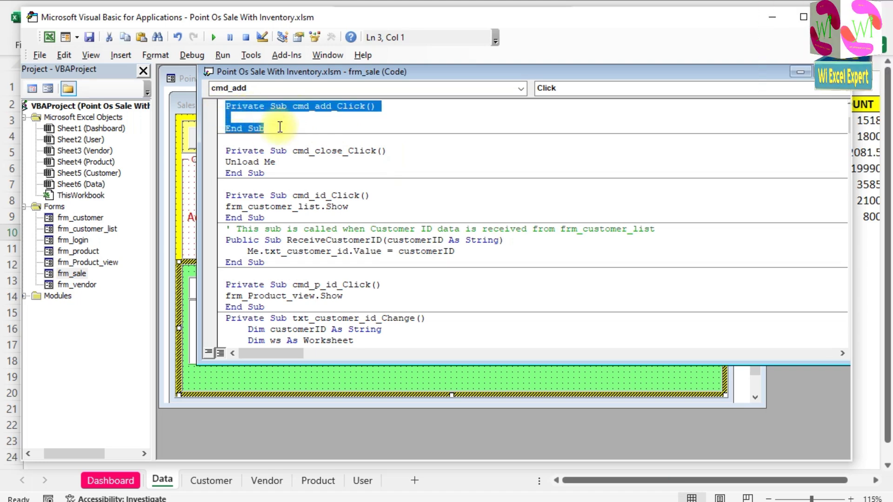
key("Delete")
key("Down")
key("Down")
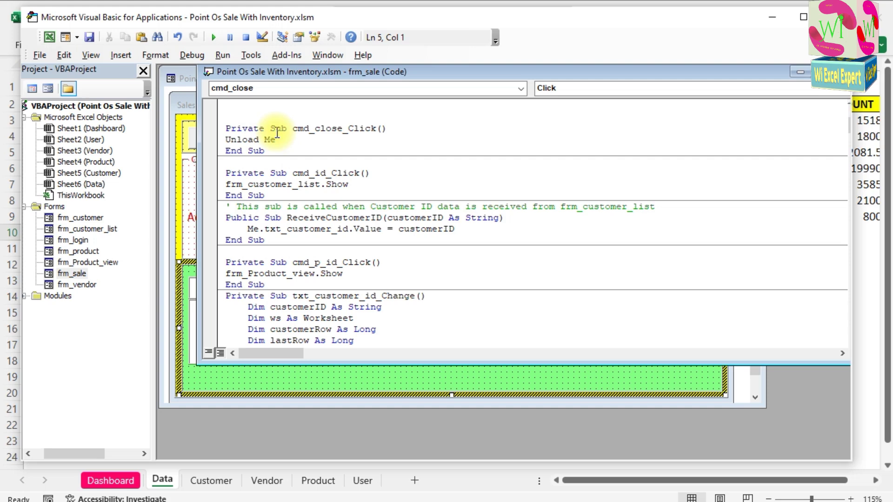
key("Up")
key("Up")
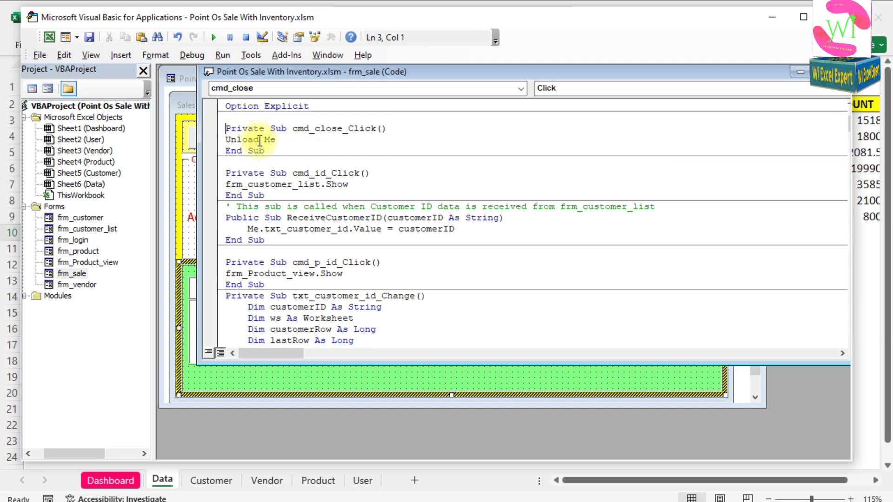
key("BackSpace")
Step: Recreate cmd_add_Click below the module's last End Sub with blank lines inside it
scroll(757, 189, "down", 4)
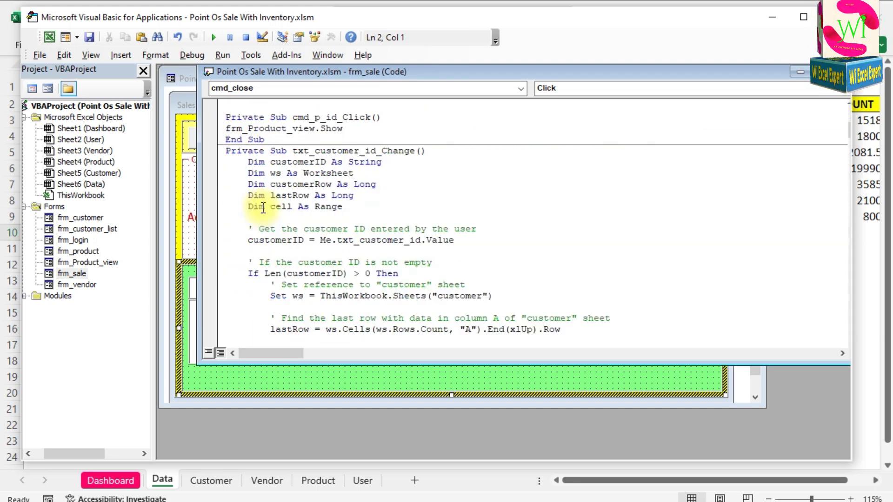
scroll(757, 190, "down", 9)
scroll(845, 191, "down", 4)
scroll(845, 192, "down", 6)
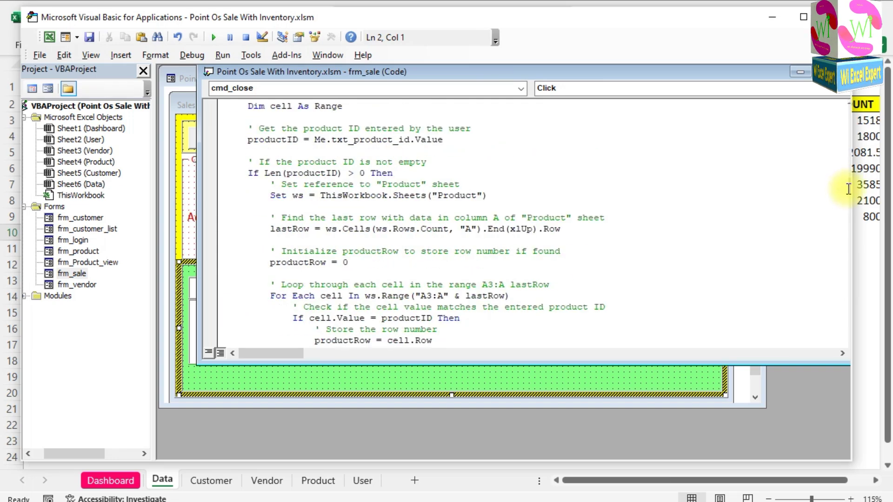
scroll(847, 188, "down", 10)
scroll(856, 271, "down", 10)
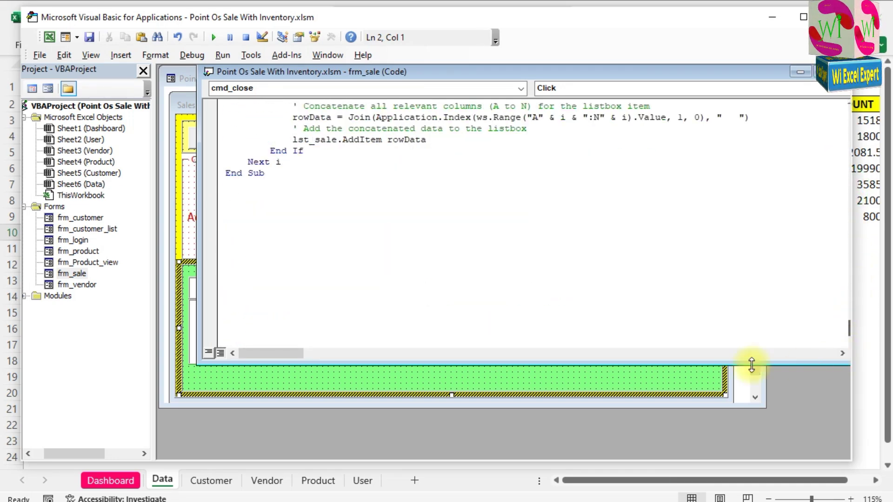
scroll(287, 202, "up", 6)
scroll(287, 200, "up", 1)
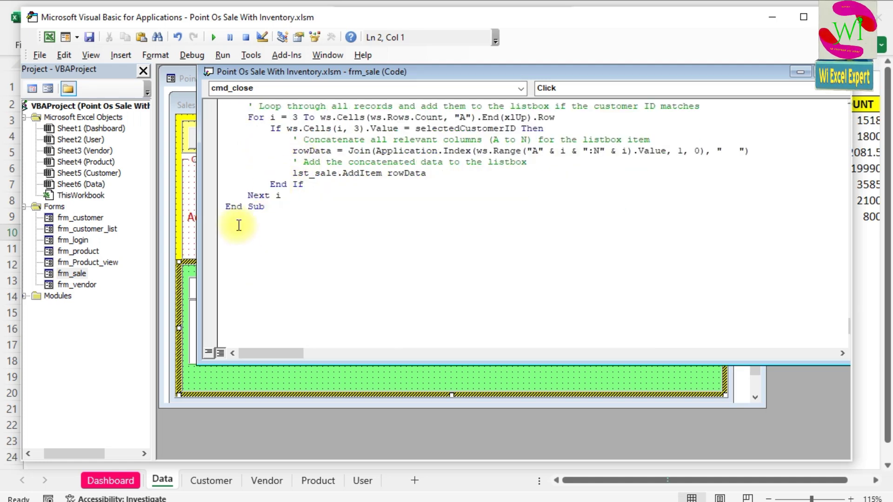
left_click(237, 218)
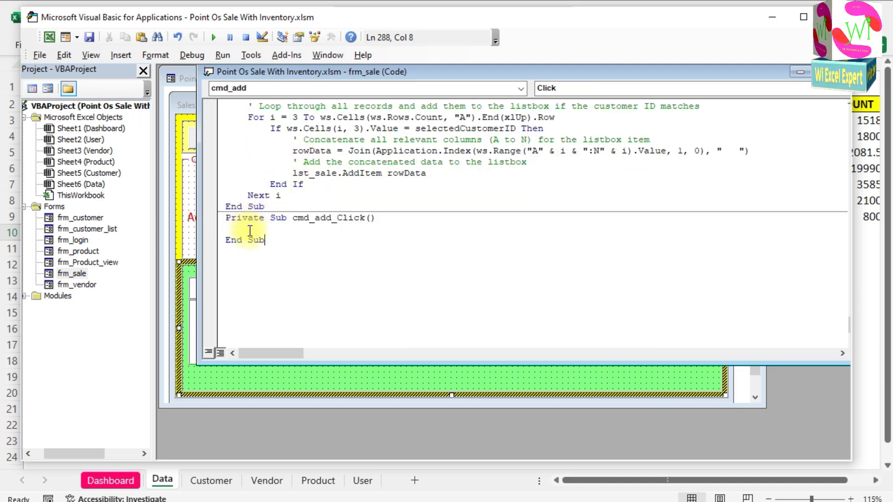
key("Return")
key("Return")
key("Return")
key("Return")
key("Return")
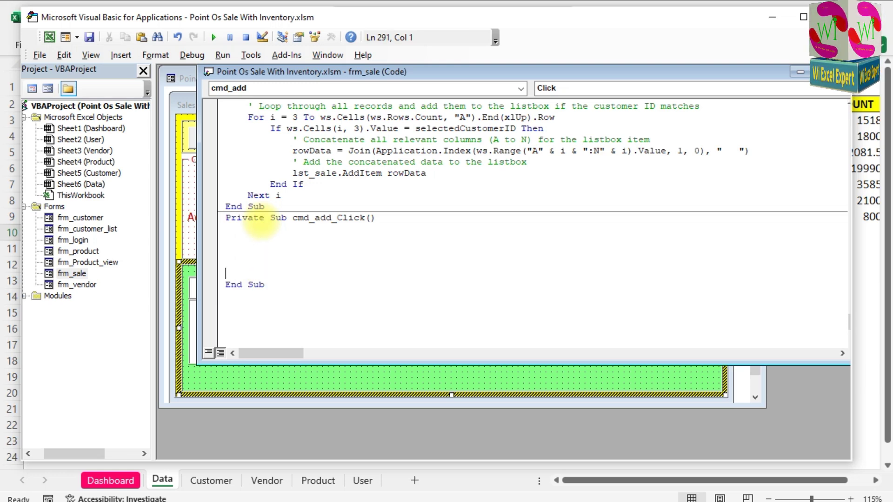
key("Return")
key("Return")
key("Return")
key("Return")
key("Return")
scroll(273, 181, "up", 1)
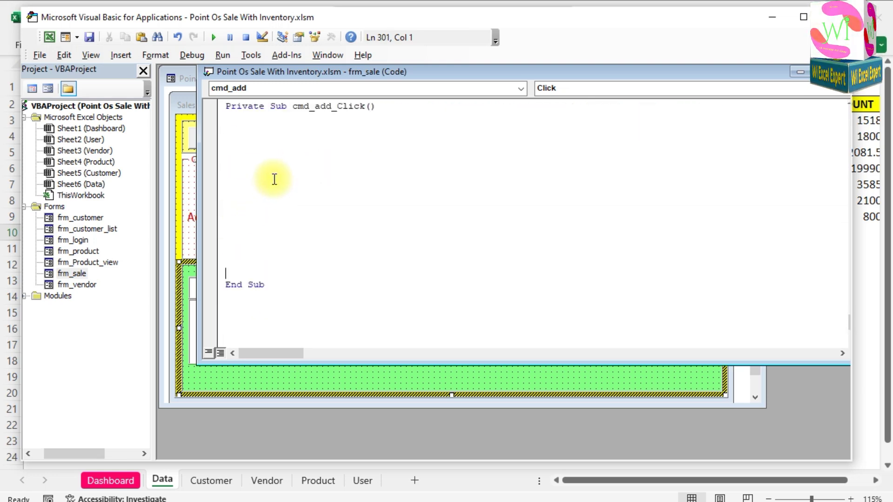
scroll(272, 180, "up", 1)
left_click(247, 154)
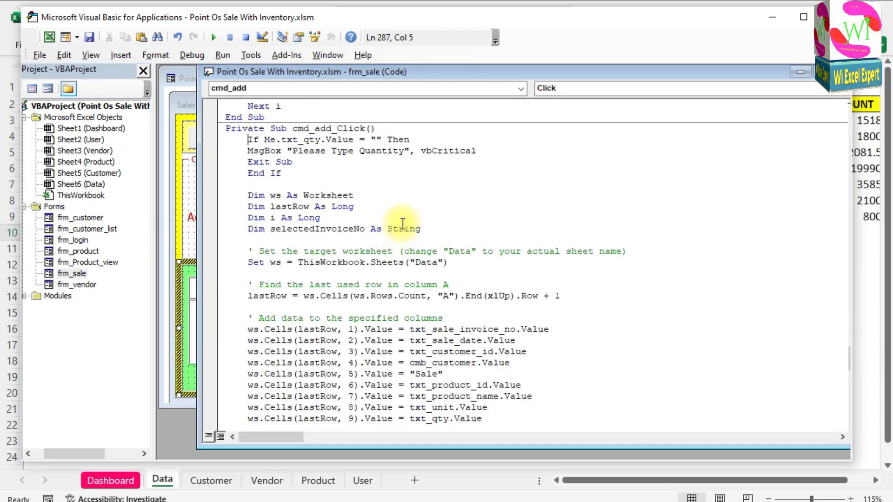
left_click(326, 173)
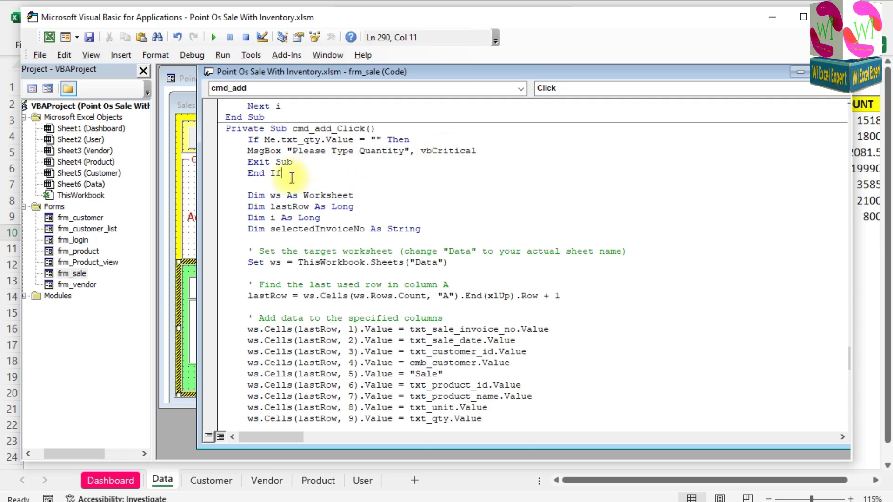
left_click_drag(248, 196, 444, 229)
scroll(444, 227, "down", 1)
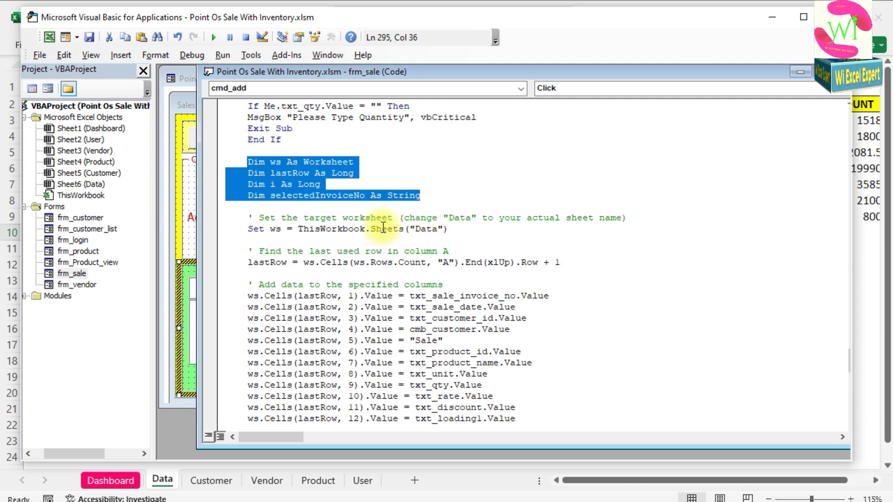
scroll(383, 225, "down", 1)
scroll(384, 223, "down", 1)
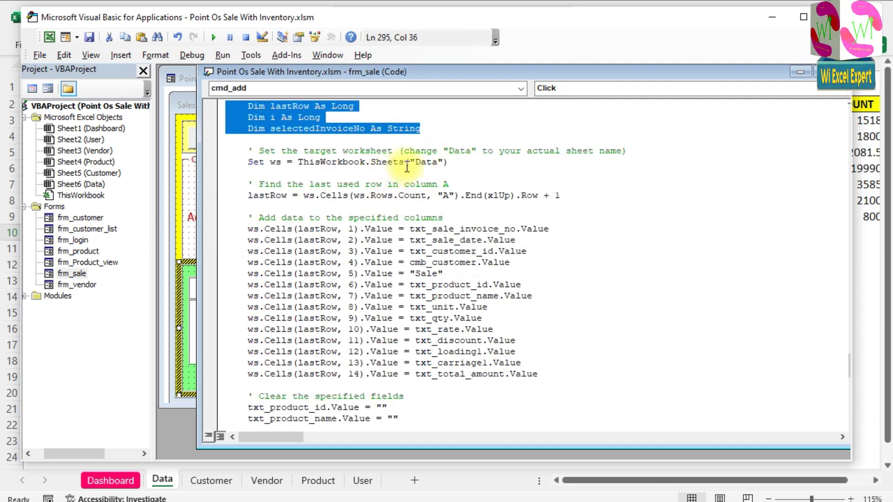
left_click_drag(408, 162, 443, 163)
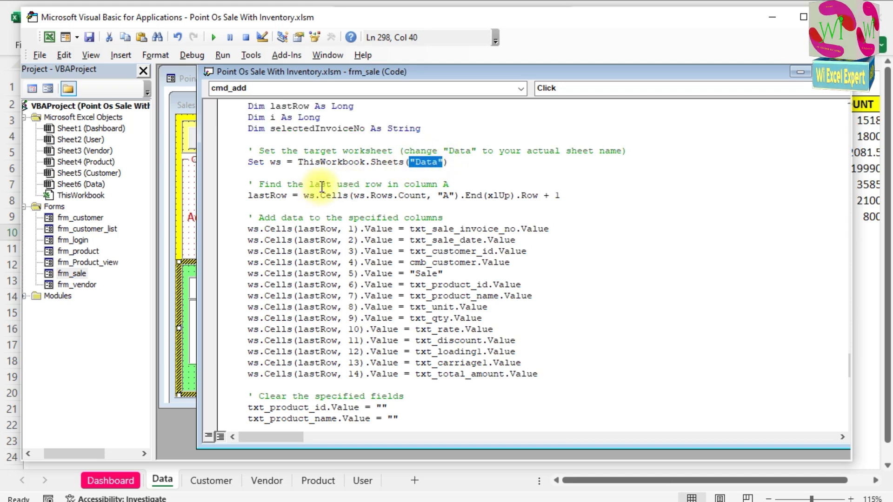
left_click(433, 197)
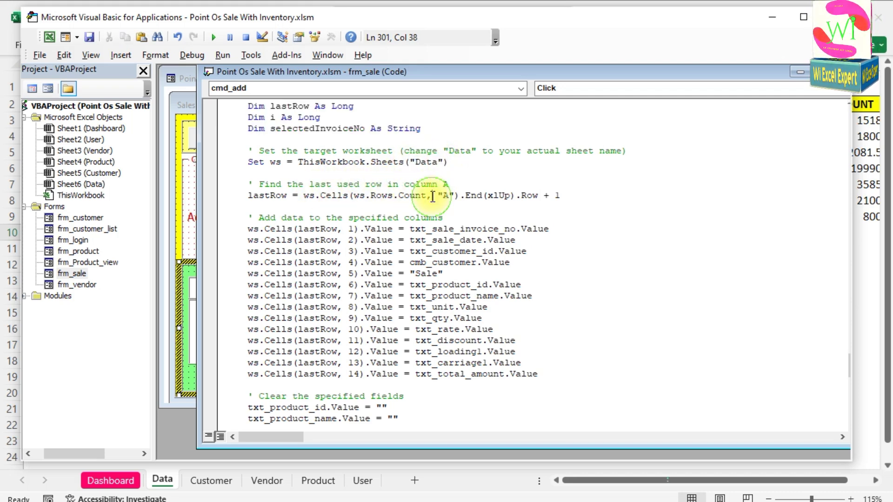
scroll(432, 197, "down", 1)
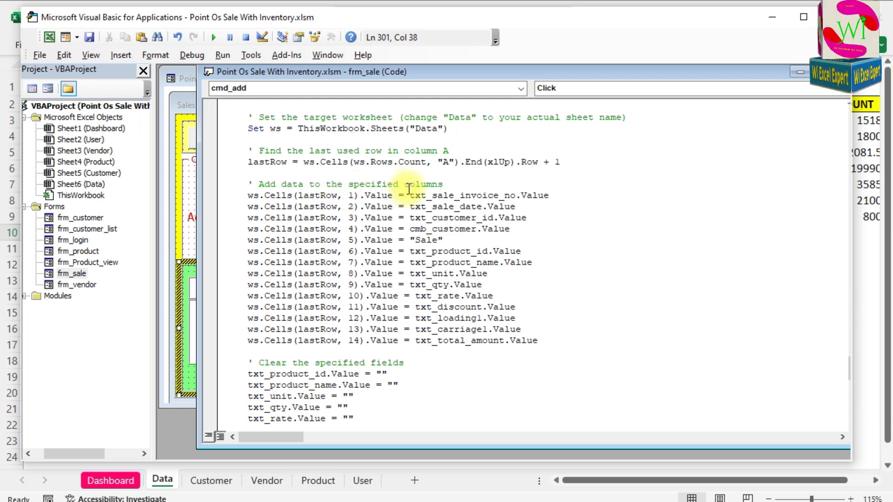
scroll(432, 191, "down", 1)
scroll(307, 165, "down", 1)
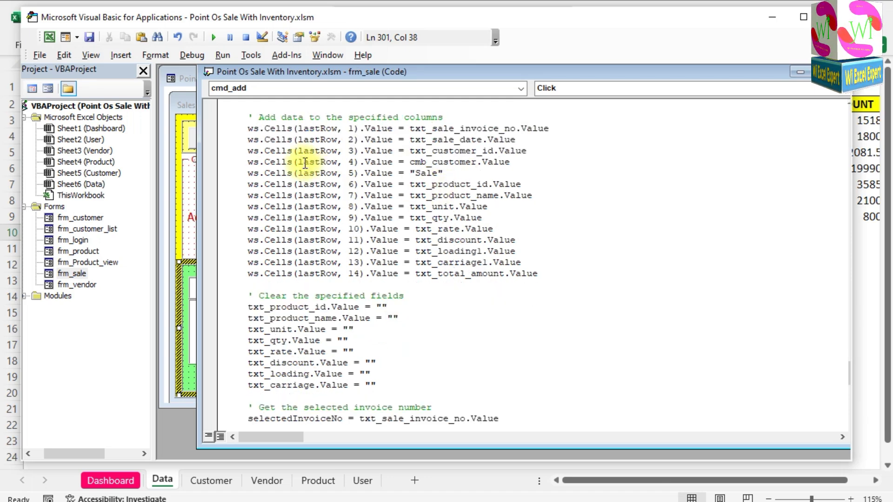
left_click_drag(247, 129, 516, 283)
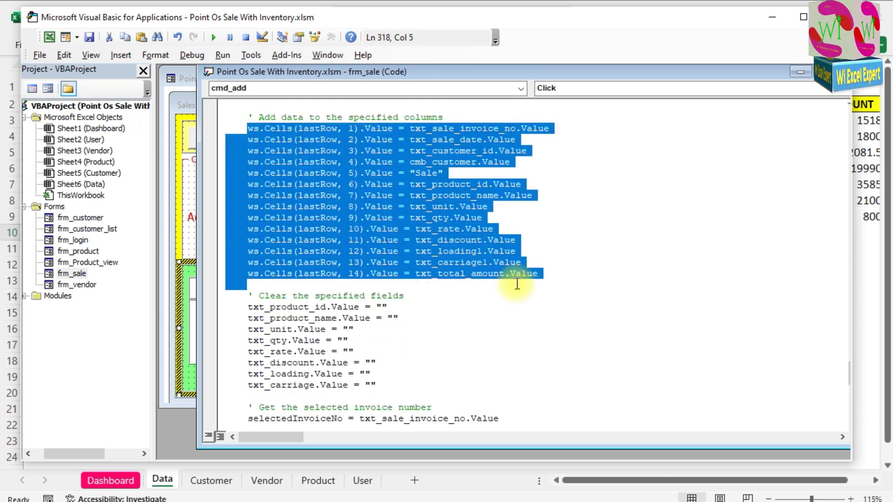
left_click(426, 185)
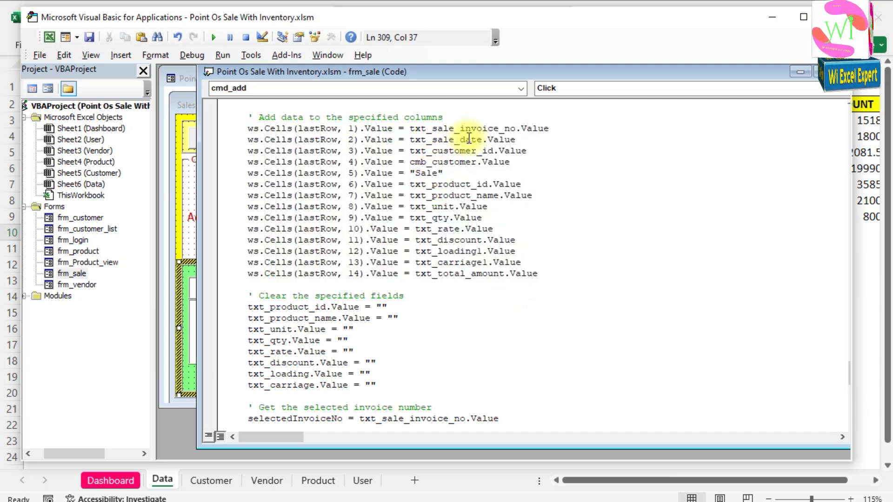
scroll(419, 242, "down", 2)
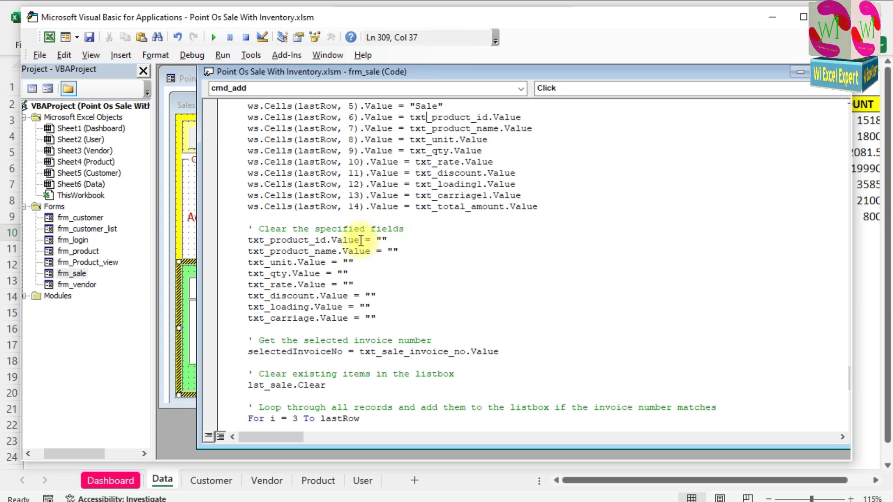
left_click_drag(247, 239, 383, 316)
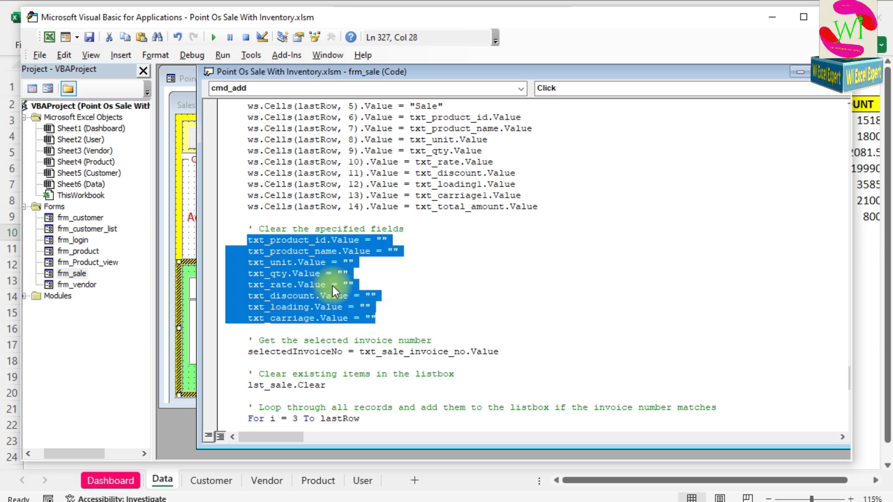
scroll(333, 281, "down", 3)
left_click(360, 240)
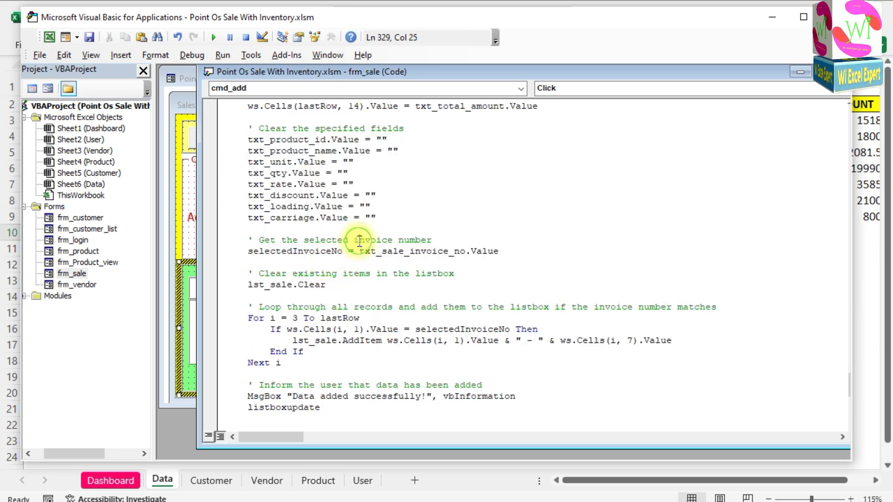
Step: Delete the blank line before End Sub in cmd_add_Click, run the form, and move it lower
scroll(416, 238, "down", 1)
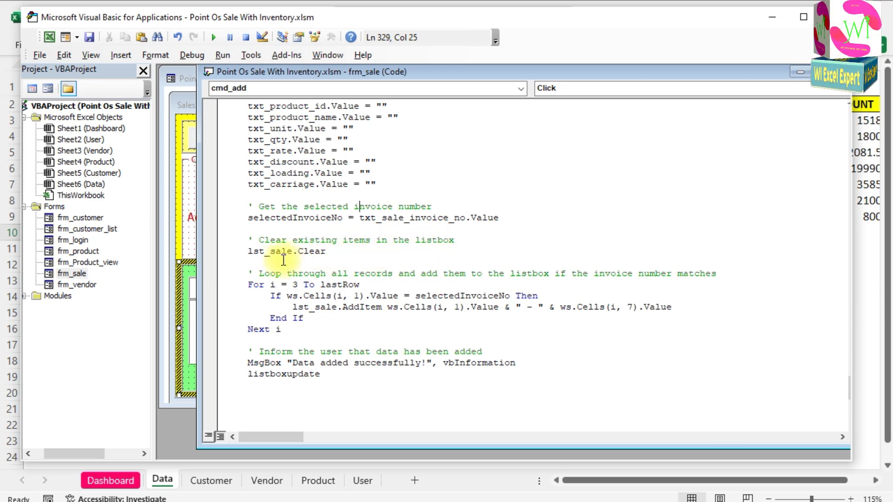
scroll(321, 254, "down", 2)
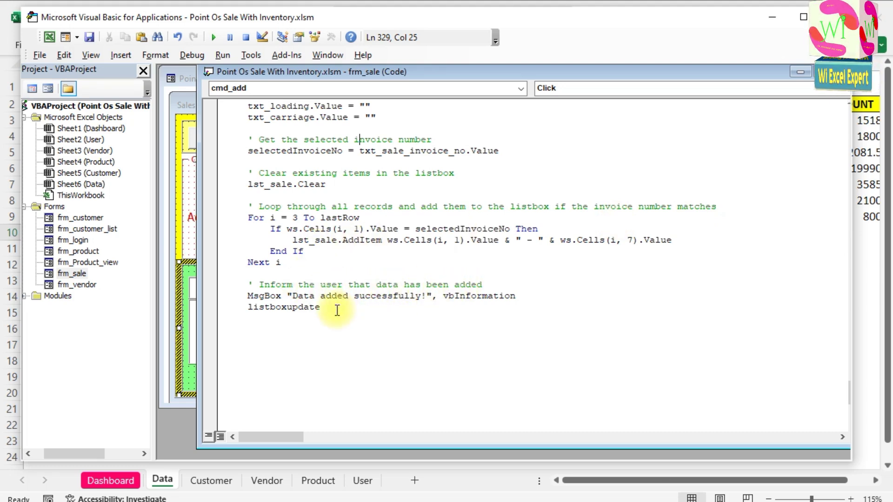
scroll(327, 316, "down", 1)
scroll(327, 316, "down", 1)
scroll(326, 316, "up", 1)
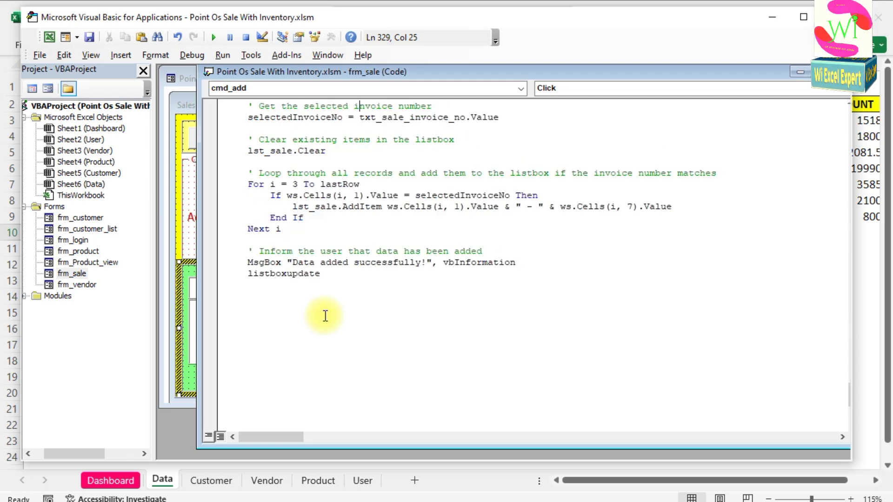
scroll(325, 316, "down", 3)
left_click(230, 328)
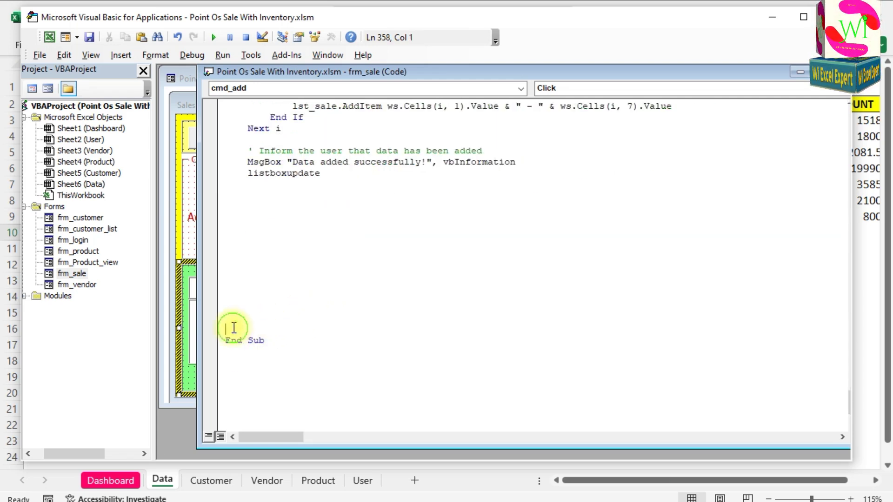
key("BackSpace")
key("BackSpace")
key("BackSpace")
key("BackSpace")
key("BackSpace")
key("BackSpace")
key("BackSpace")
key("BackSpace")
key("BackSpace")
key("BackSpace")
key("BackSpace")
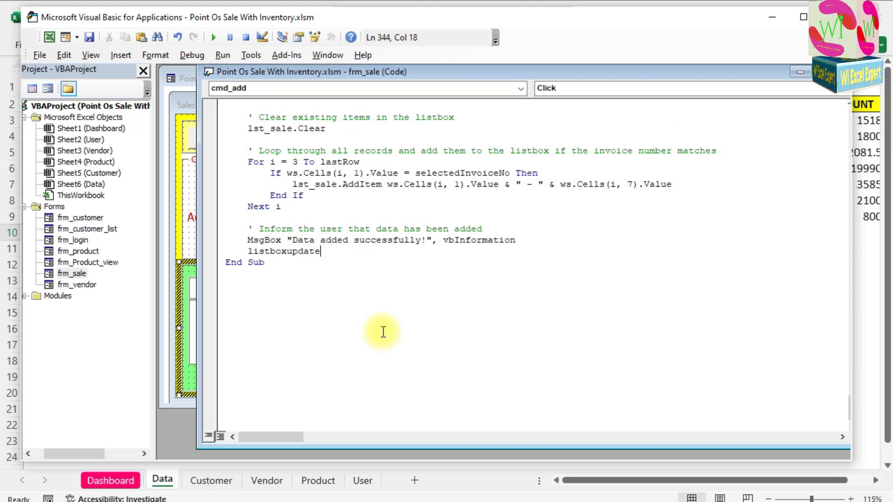
left_click(214, 37)
left_click_drag(439, 110, 434, 141)
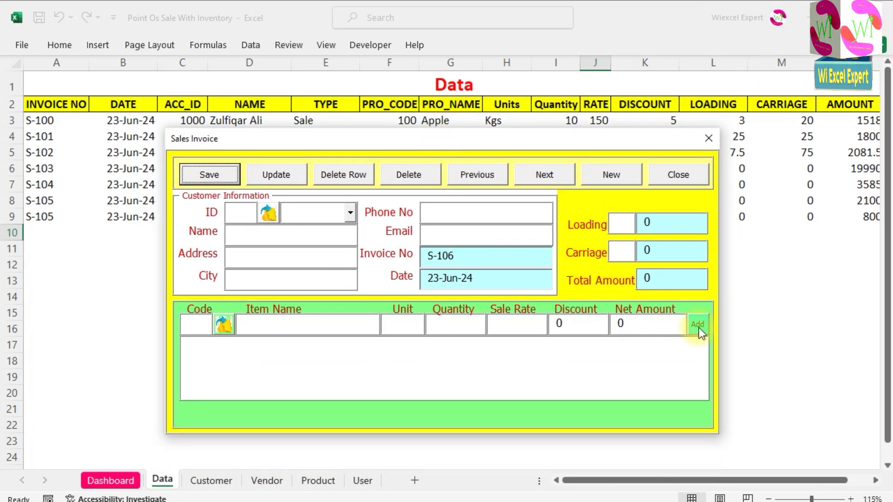
Step: Confirm an empty item line triggers the 'Please Type Quantity' warning, then bring up the Customers List View
left_click(697, 324)
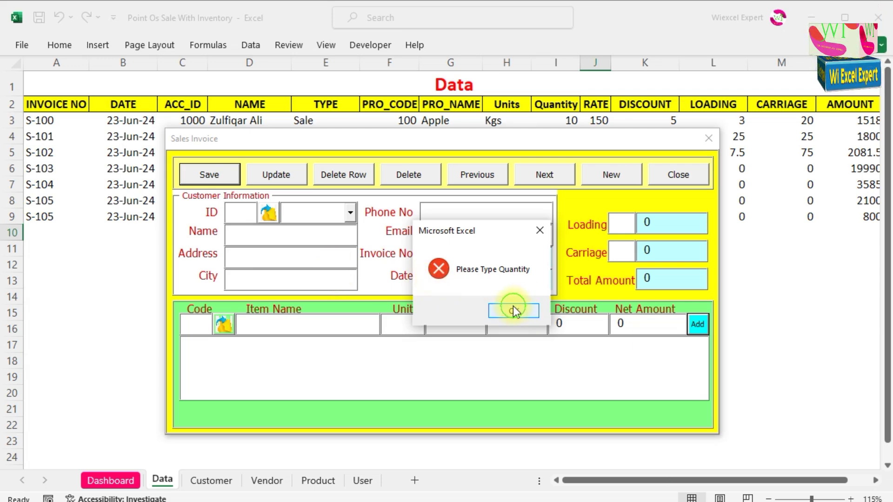
left_click(513, 309)
left_click(268, 214)
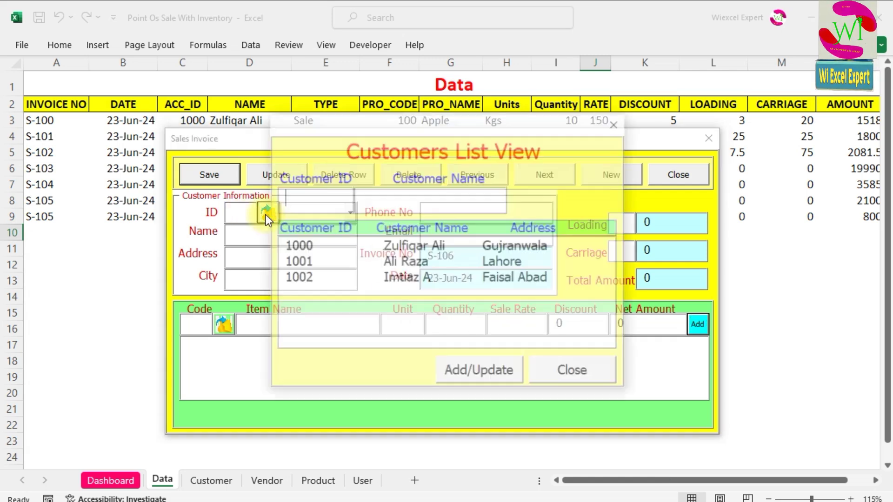
Step: Load customer 1001 with its S-101 Banana sale, then pick Orange (Nos, rate 80) as the item
double_click(402, 260)
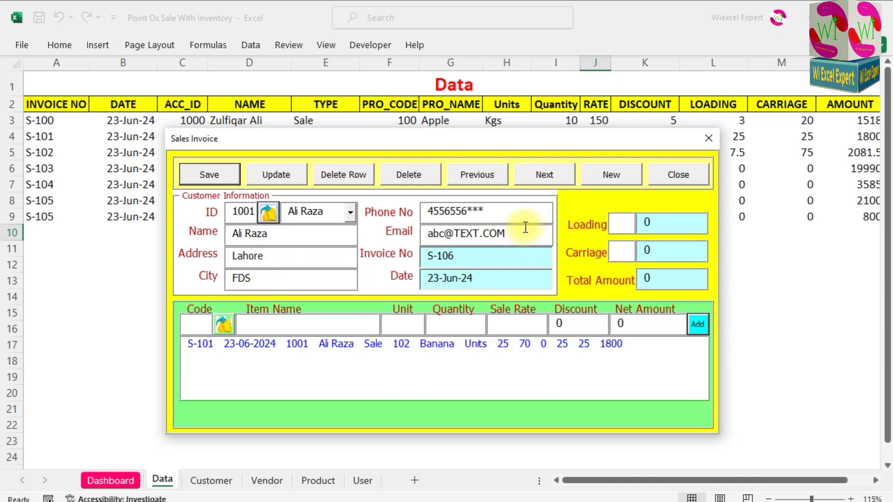
left_click(255, 344)
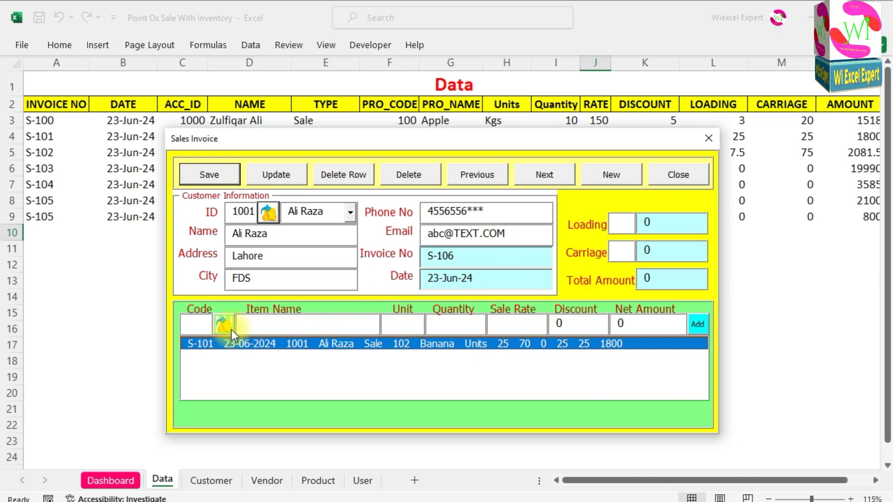
left_click_drag(463, 257, 445, 261)
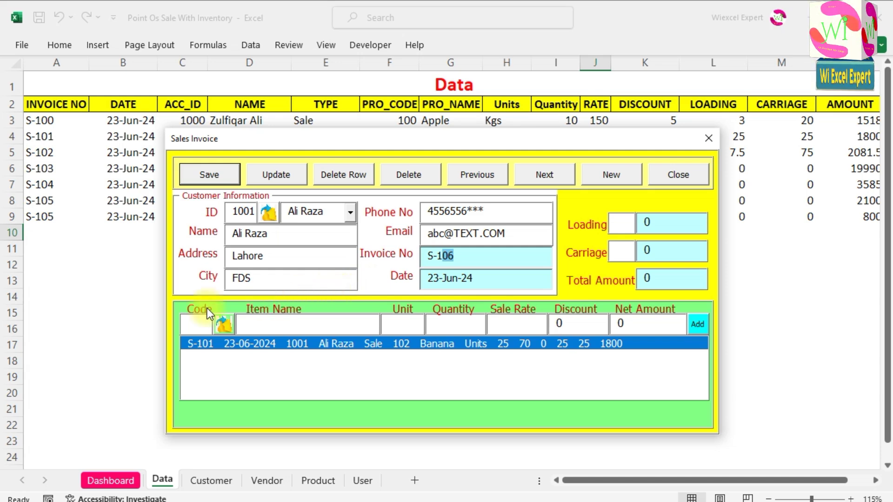
left_click(222, 325)
double_click(362, 237)
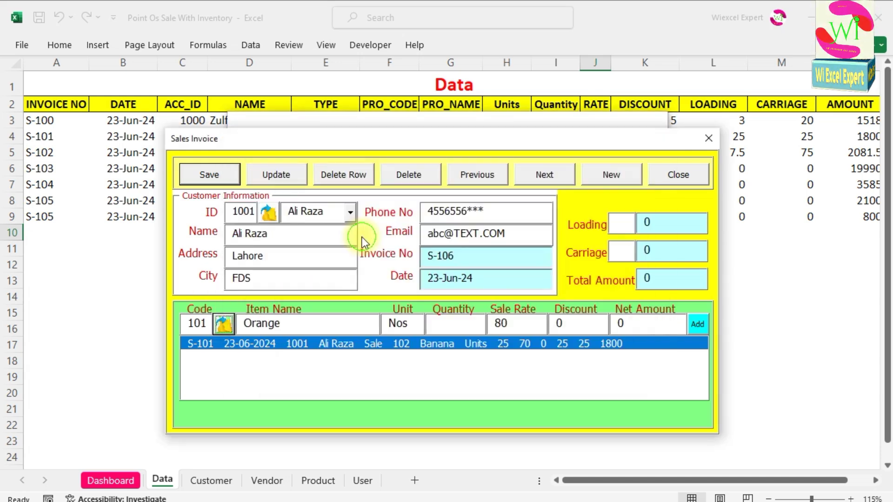
Step: Add 24 Nos of Orange at rate 80 as invoice S-106, checking row 10 totals 1920
left_click(453, 324)
type("24")
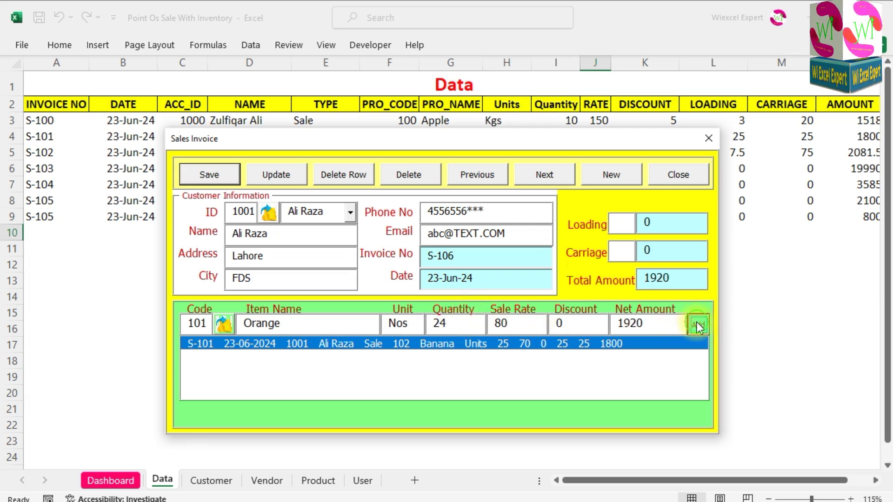
left_click(698, 326)
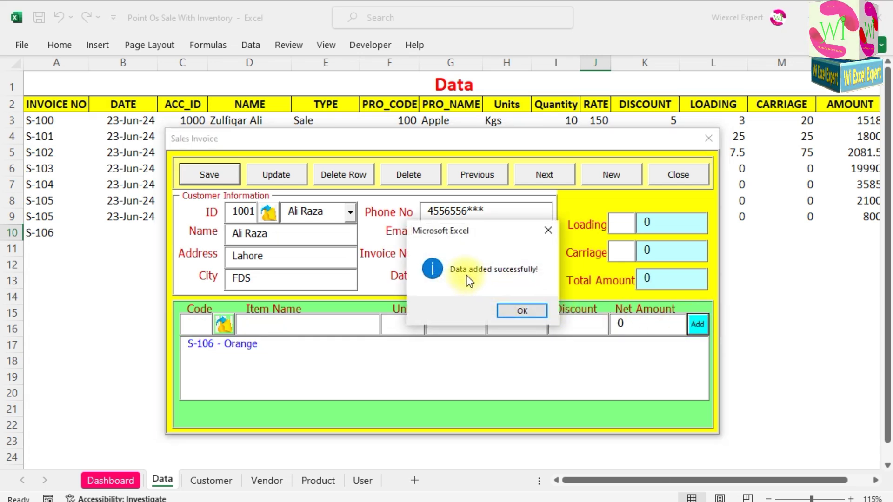
left_click(521, 311)
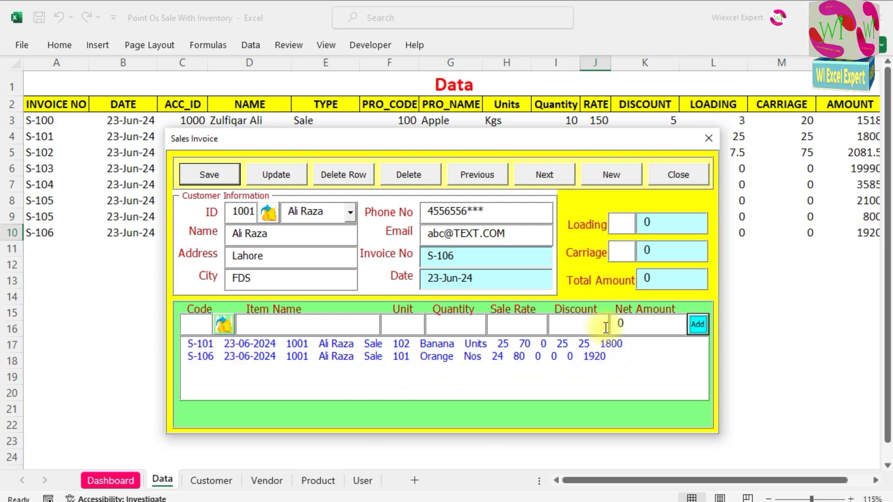
left_click_drag(506, 142, 531, 274)
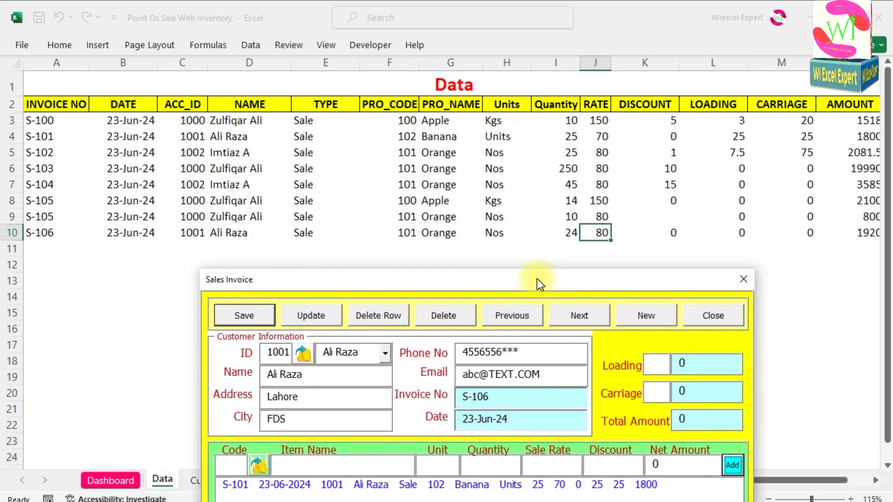
left_click_drag(532, 277, 484, 105)
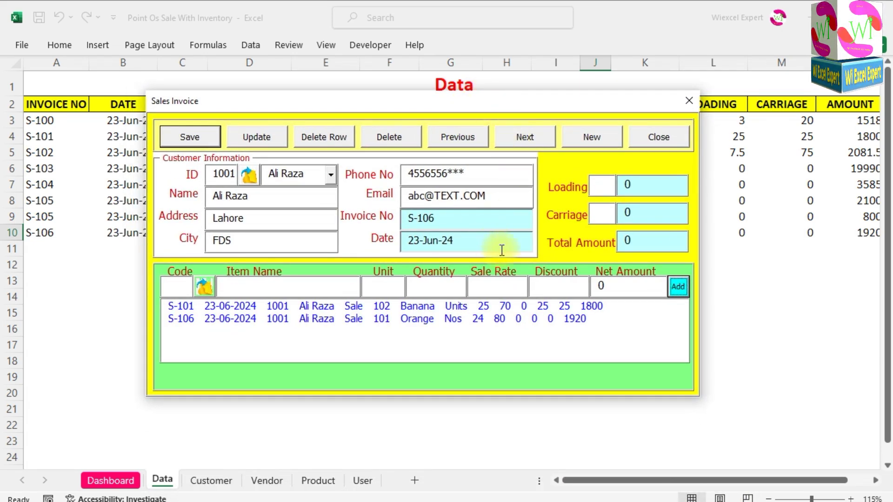
left_click(254, 180)
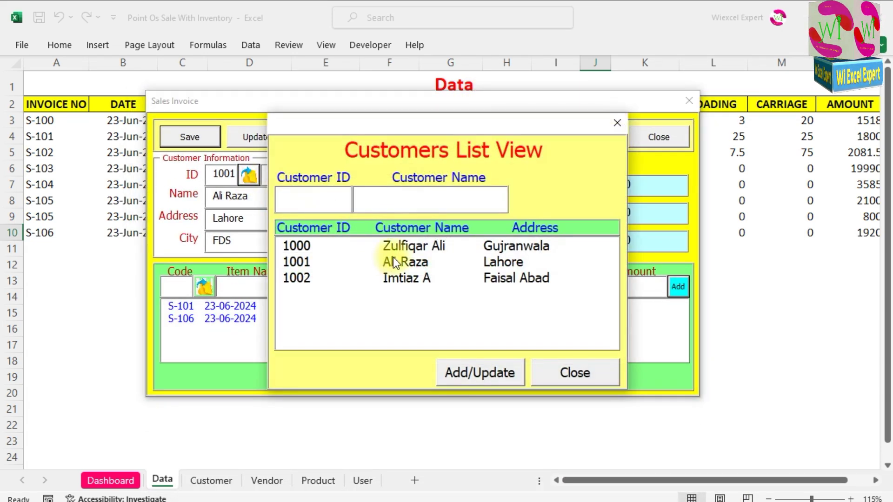
Step: Load customer 1000 into invoice S-107, review their four past sales, and close the form
double_click(392, 257)
left_click(251, 176)
double_click(407, 243)
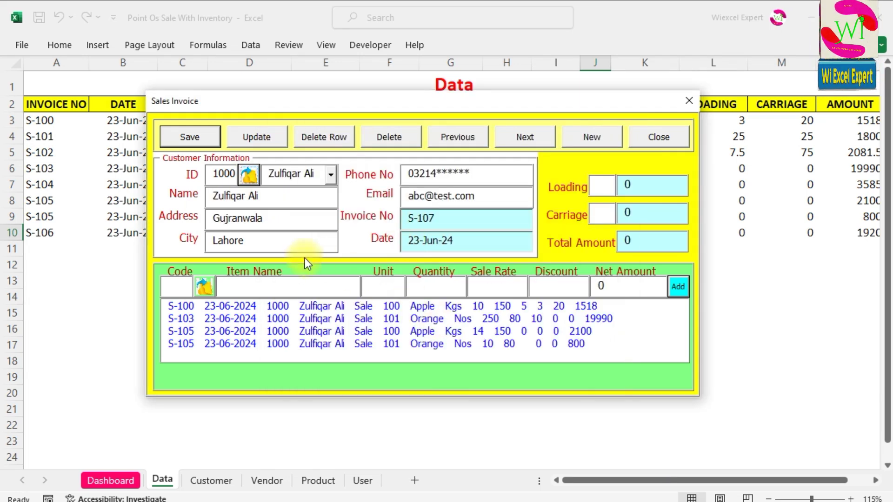
double_click(423, 222)
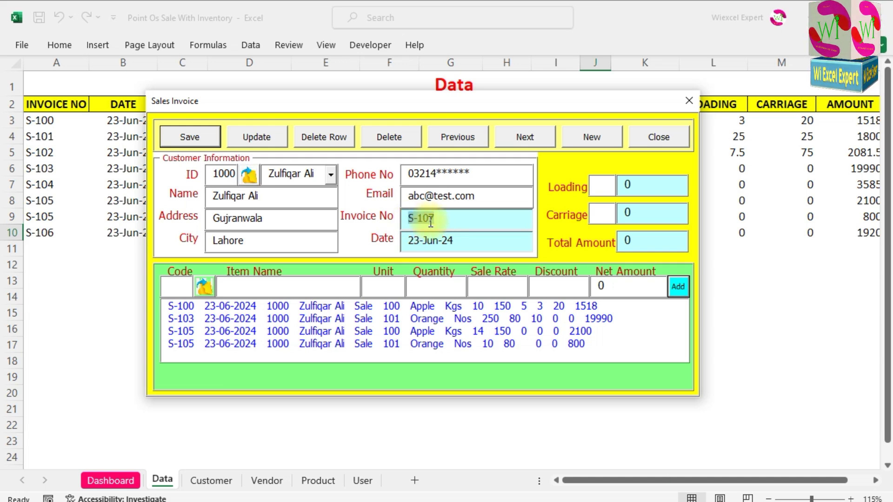
left_click(458, 316)
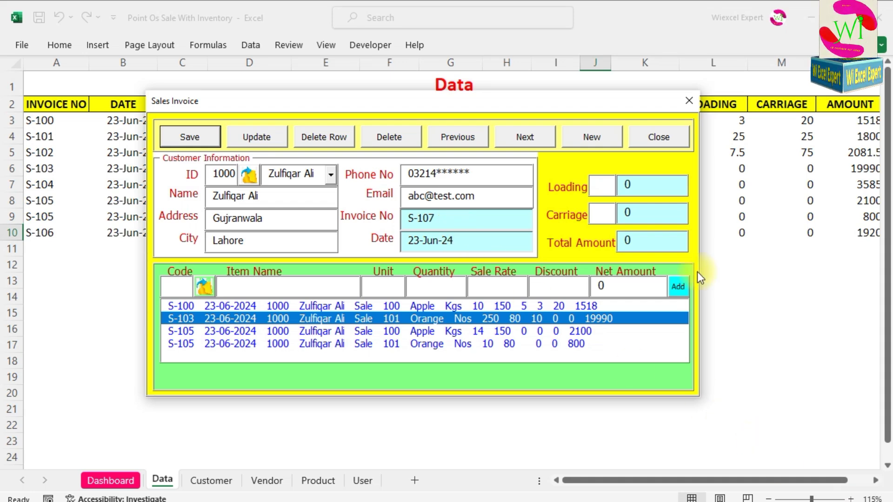
left_click(690, 102)
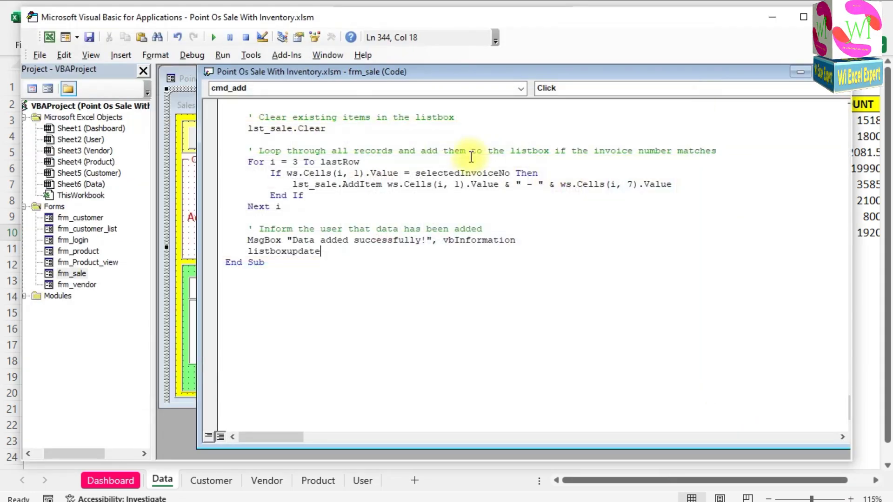
Step: Save the project and open frm_sale's txt_customer_id_Change procedure from the ID textbox
left_click(89, 41)
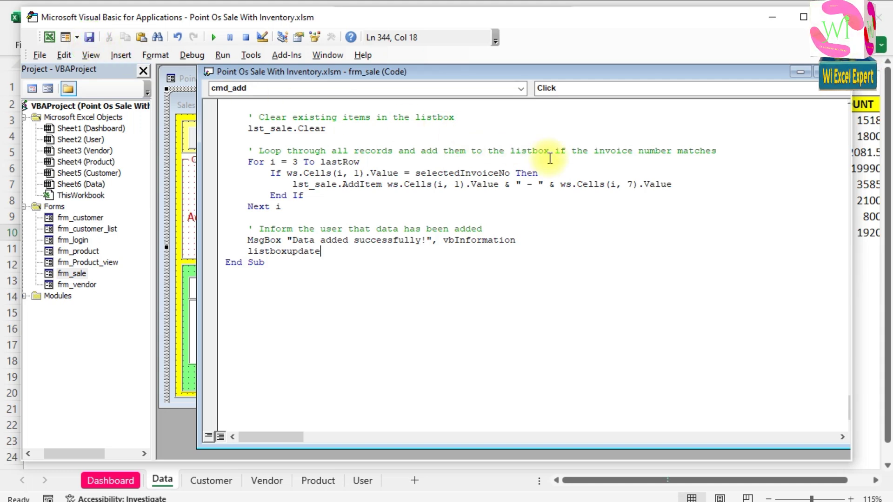
left_click(835, 72)
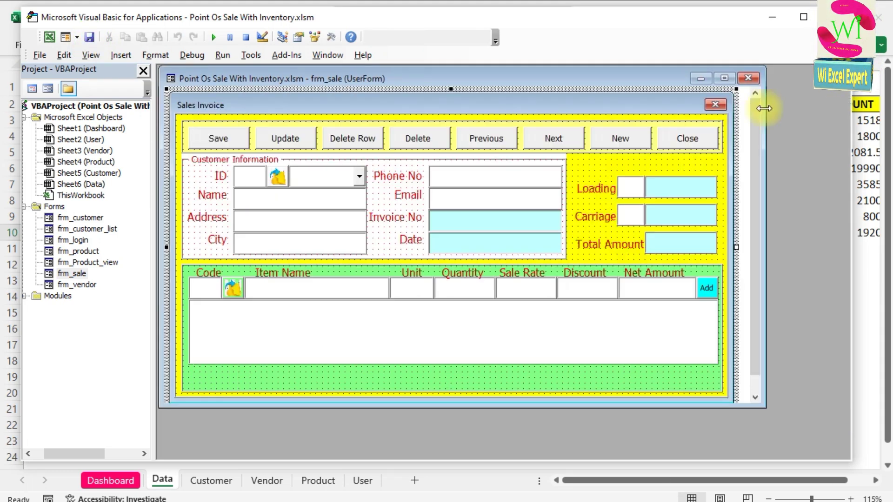
double_click(253, 184)
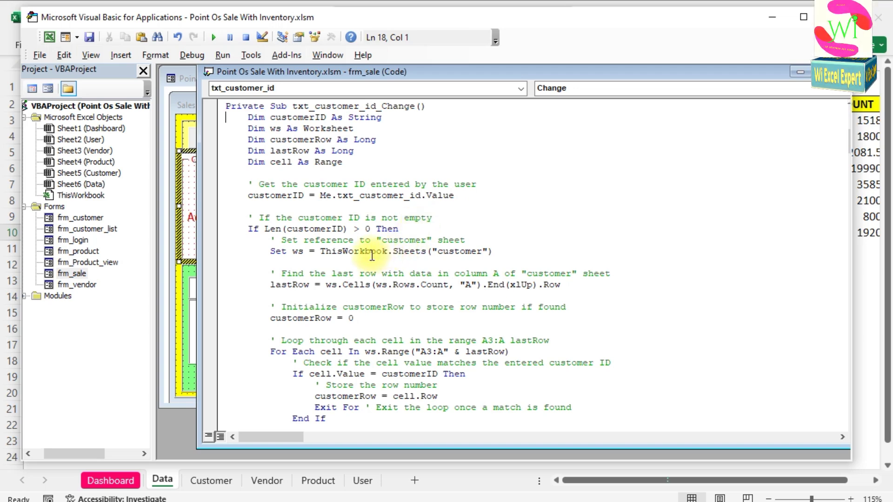
scroll(357, 237, "up", 1)
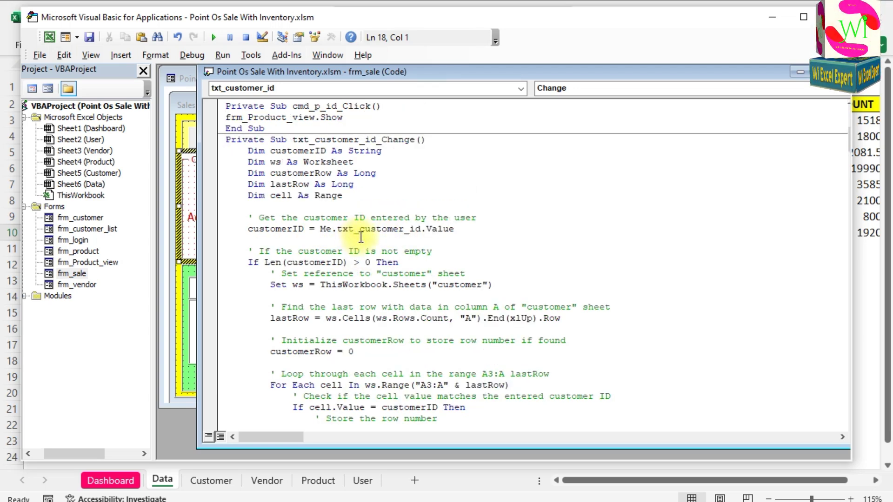
scroll(361, 237, "down", 2)
scroll(359, 238, "up", 1)
scroll(358, 240, "down", 1)
scroll(393, 319, "down", 2)
scroll(393, 279, "down", 5)
scroll(405, 288, "down", 4)
scroll(380, 254, "down", 2)
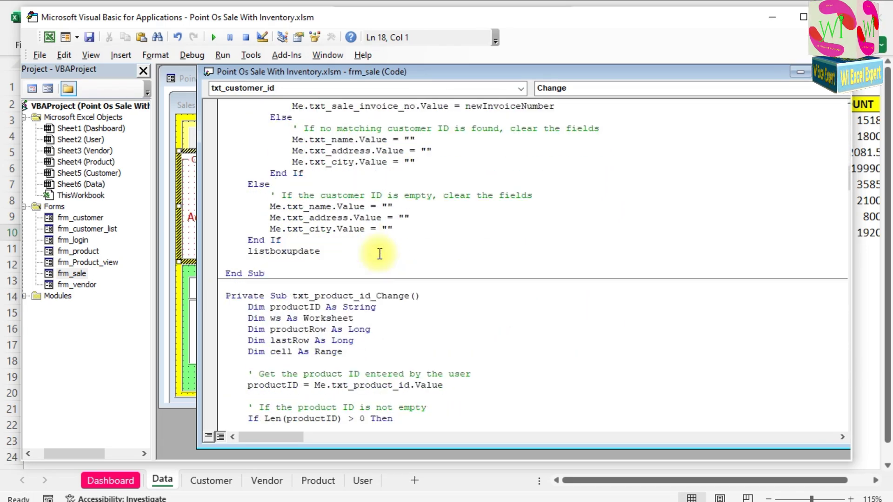
scroll(378, 252, "up", 1)
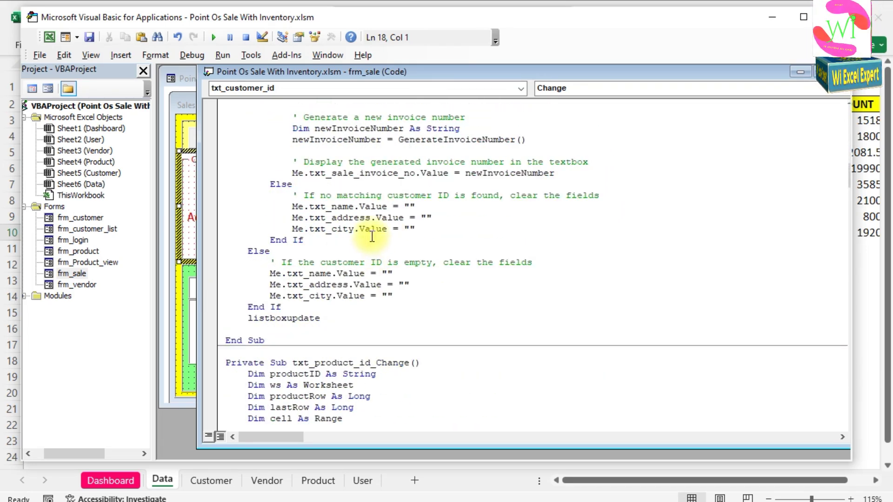
scroll(370, 224, "up", 1)
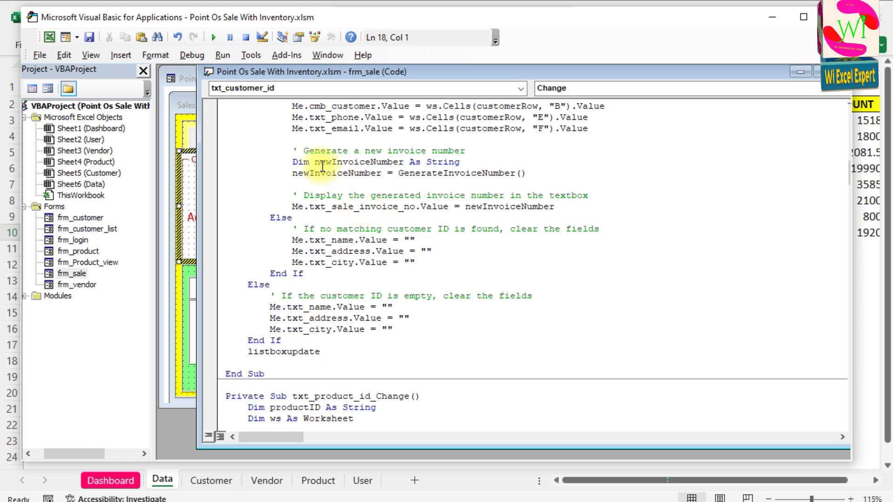
mouse_move(287, 148)
left_mouse_down()
mouse_move(528, 174)
mouse_move(590, 191)
mouse_move(595, 204)
left_mouse_up()
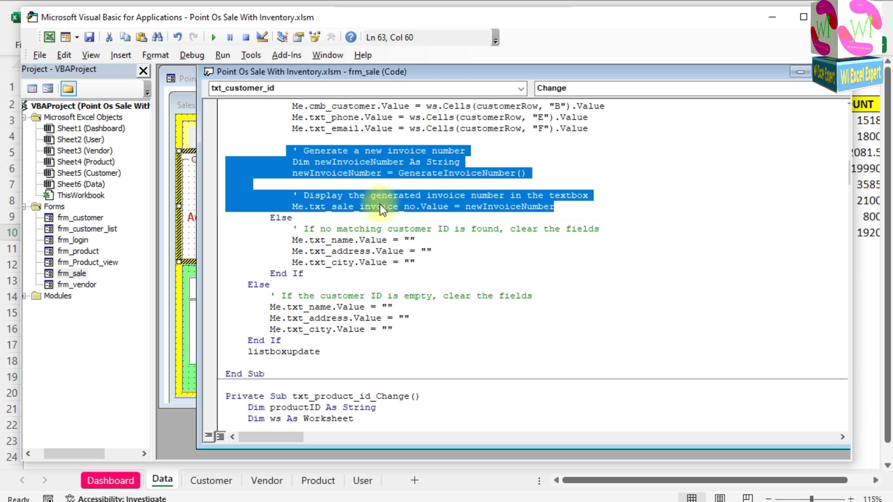
scroll(512, 253, "down", 6)
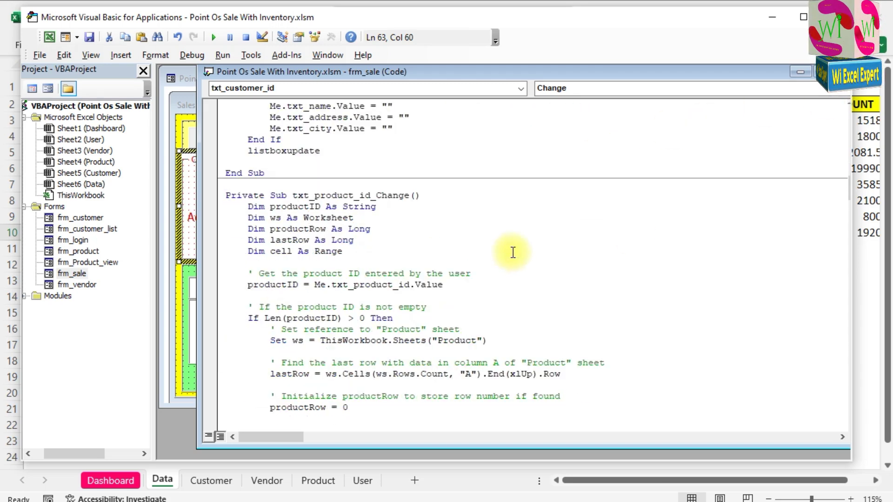
scroll(511, 250, "down", 7)
scroll(487, 250, "down", 7)
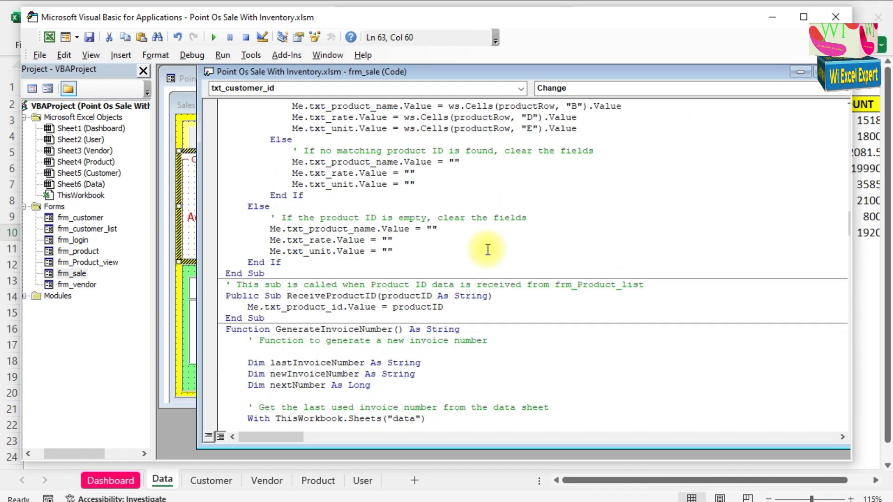
scroll(487, 249, "down", 1)
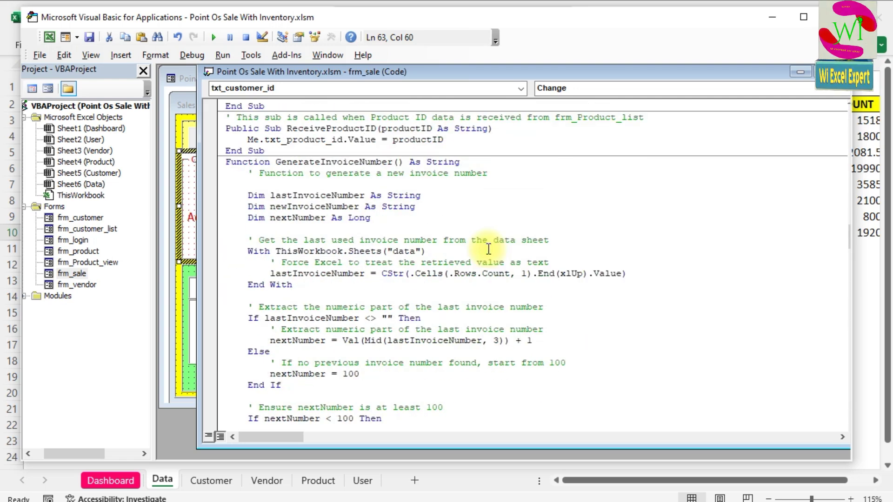
scroll(324, 210, "down", 2)
scroll(324, 210, "down", 1)
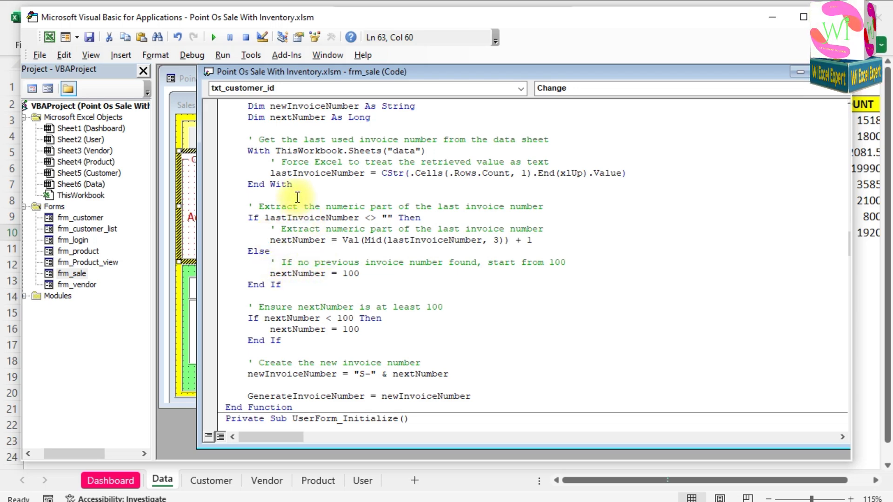
scroll(297, 198, "up", 10)
scroll(296, 194, "up", 8)
scroll(295, 194, "up", 8)
scroll(299, 199, "up", 6)
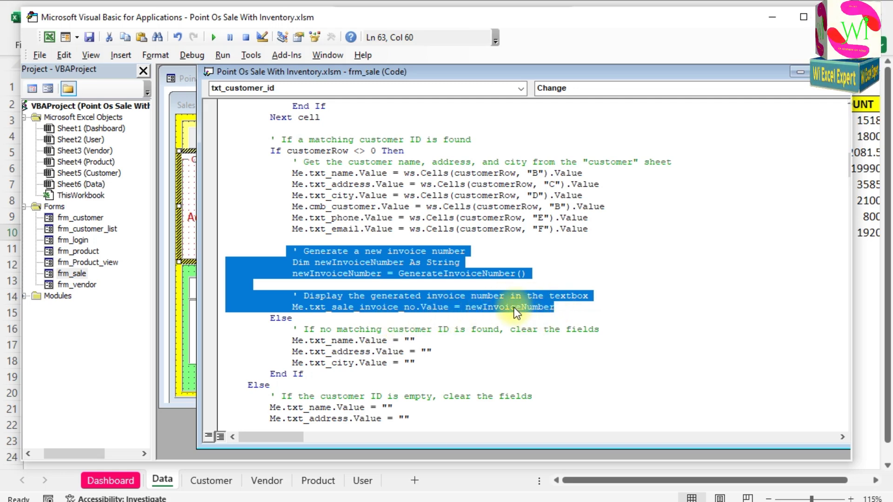
scroll(515, 308, "down", 5)
scroll(493, 293, "down", 9)
scroll(469, 279, "down", 6)
scroll(469, 279, "down", 6)
scroll(470, 279, "down", 4)
scroll(469, 279, "down", 3)
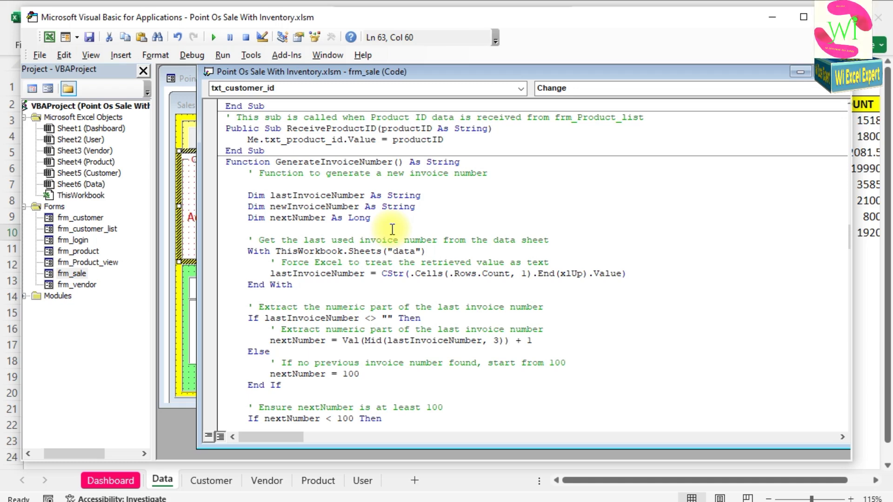
scroll(391, 228, "down", 2)
scroll(392, 228, "down", 2)
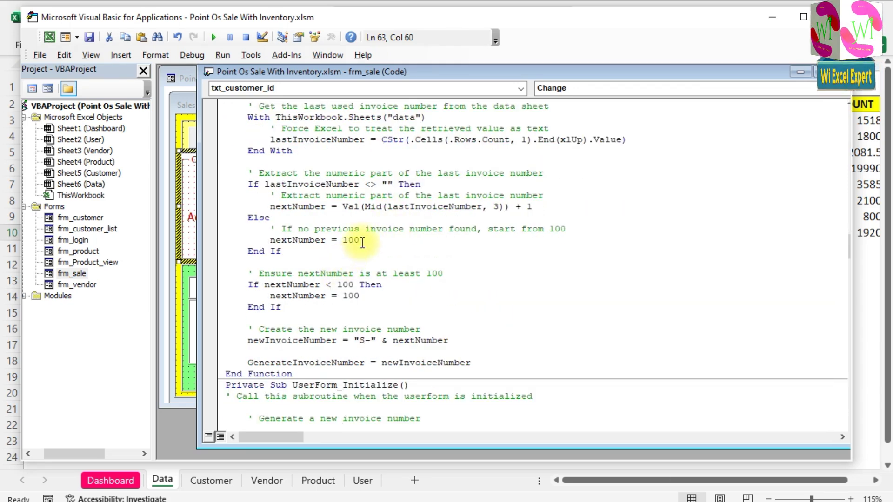
scroll(361, 242, "down", 1)
scroll(362, 243, "down", 2)
scroll(361, 241, "down", 2)
scroll(358, 239, "down", 1)
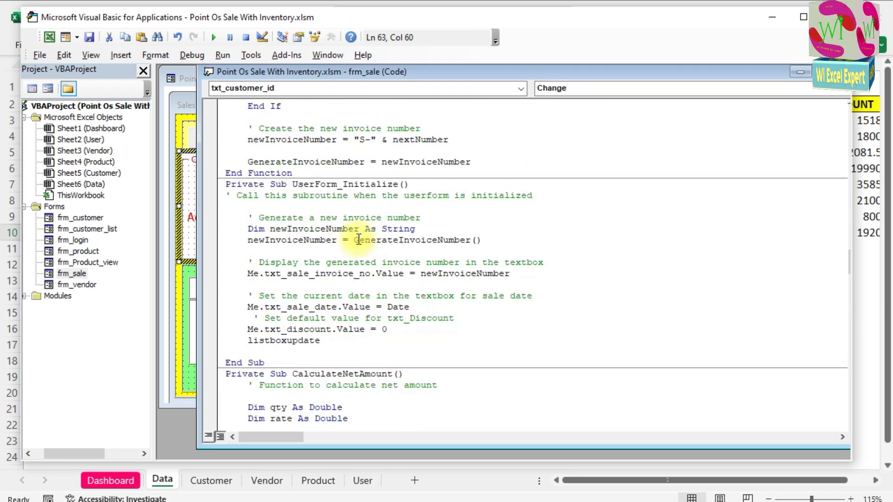
scroll(358, 239, "down", 1)
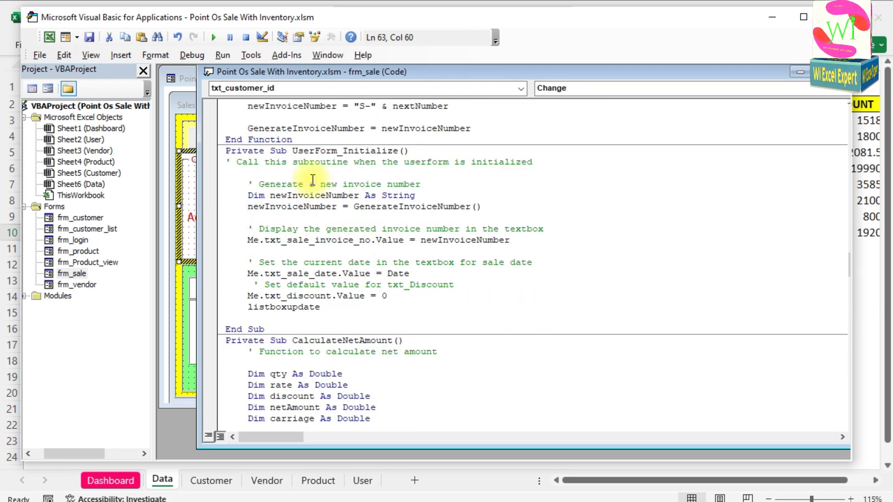
left_click_drag(245, 189, 568, 247)
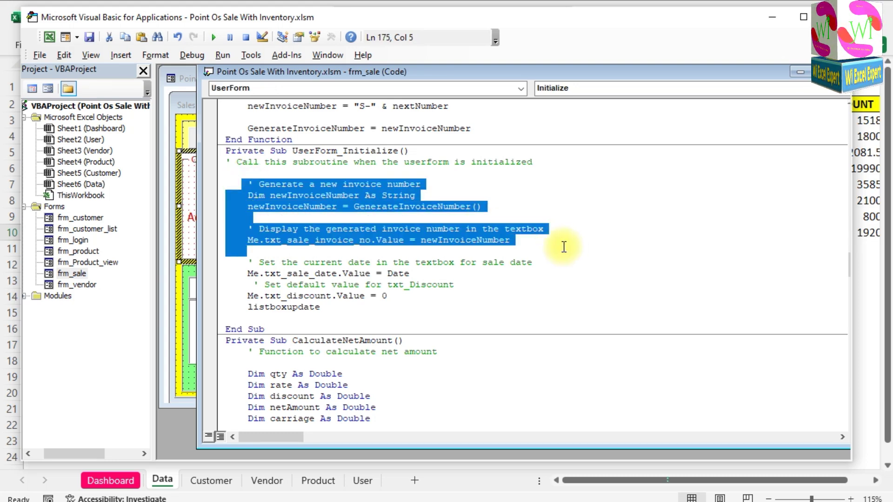
Step: Review the code above, then reopen txt_customer_id_Change from the frm_sale designer
scroll(423, 237, "up", 10)
scroll(399, 242, "up", 10)
scroll(348, 236, "up", 10)
scroll(325, 228, "up", 10)
scroll(315, 223, "up", 8)
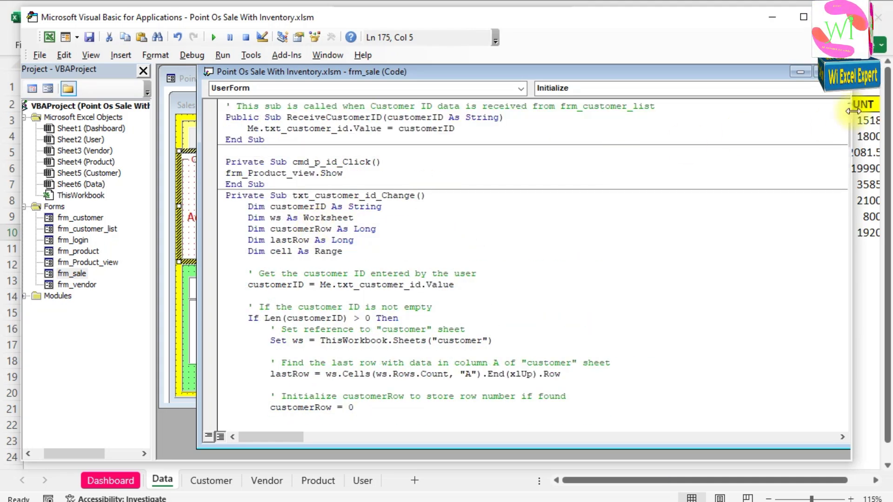
left_click(834, 71)
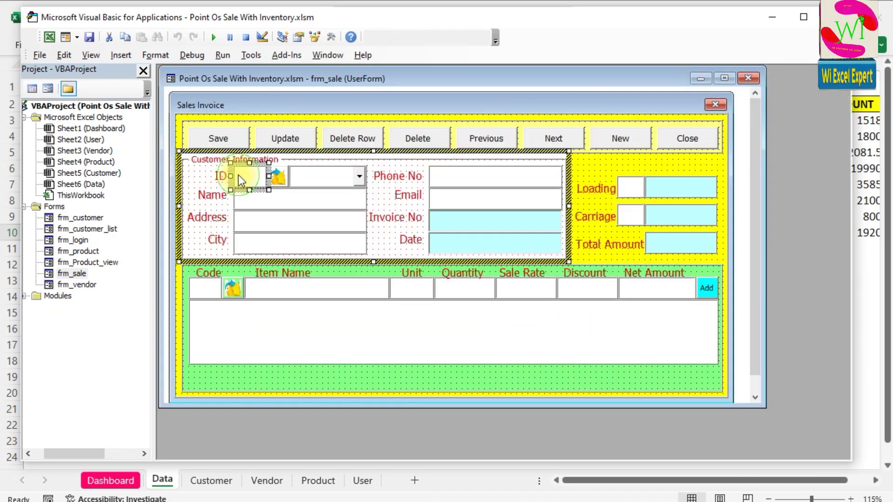
double_click(238, 175)
Step: Highlight the invoice-number lines in txt_customer_id_Change, then run the form showing invoice S-107
scroll(383, 254, "down", 6)
scroll(383, 253, "down", 6)
scroll(384, 254, "up", 2)
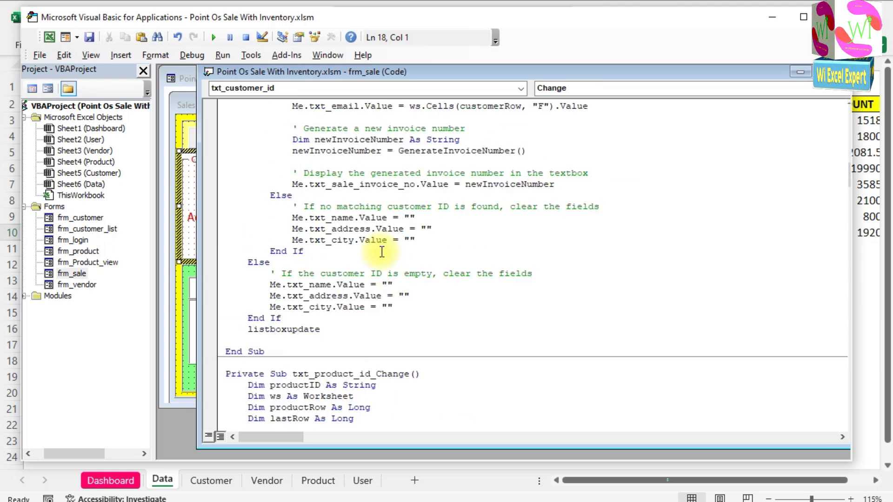
left_click_drag(286, 128, 470, 130)
left_click_drag(384, 145, 588, 188)
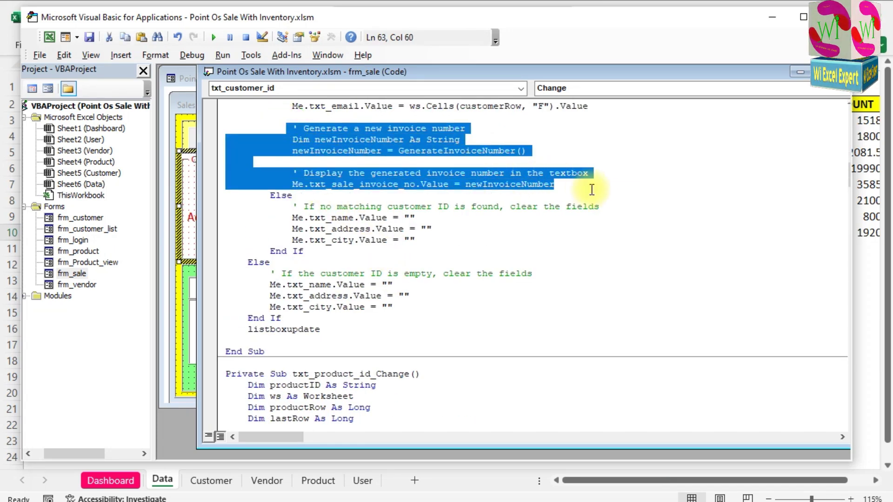
left_click(415, 217)
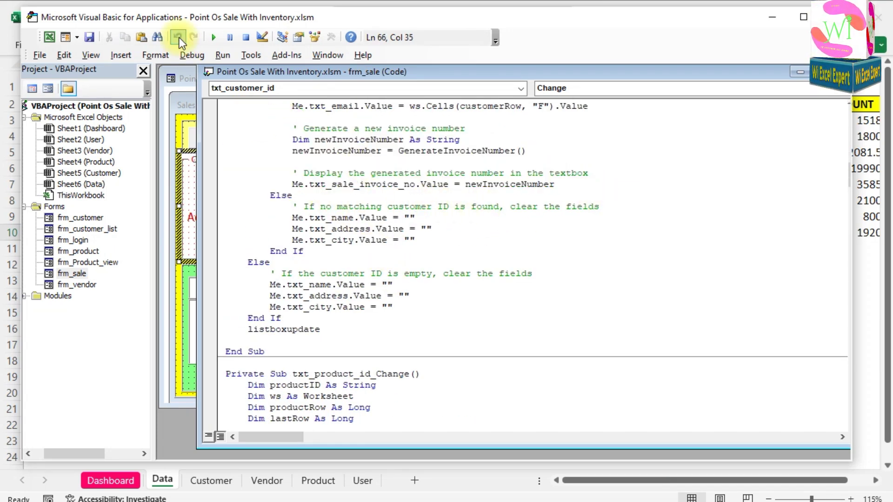
left_click(214, 37)
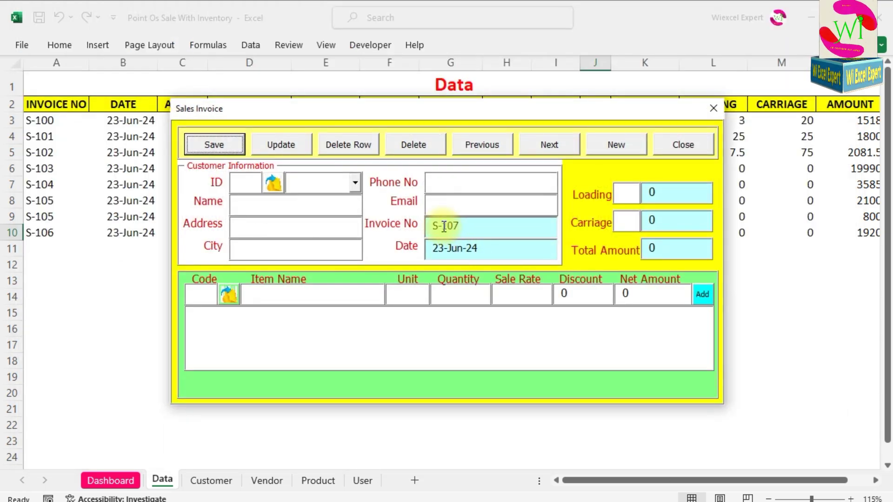
Step: Load the first customer with their four past sales, then choose Banana (code 102, Units, rate 70)
left_click(274, 186)
left_click(425, 248)
double_click(425, 248)
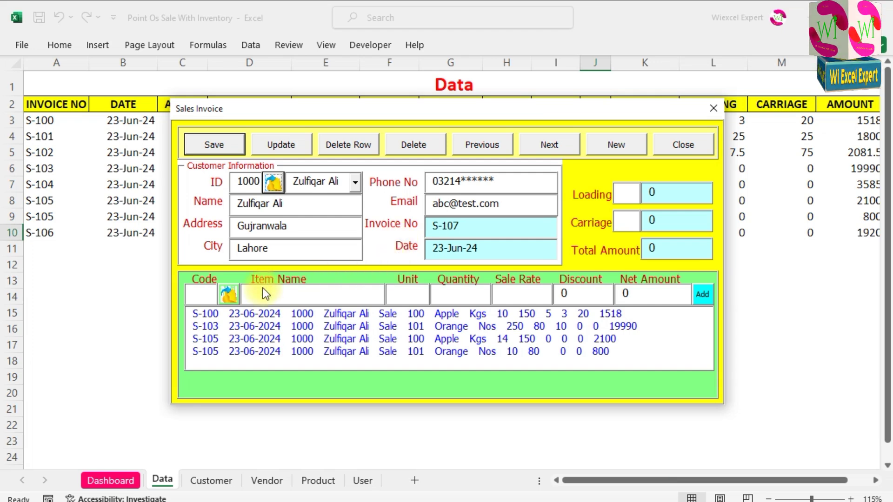
left_click(227, 294)
double_click(389, 255)
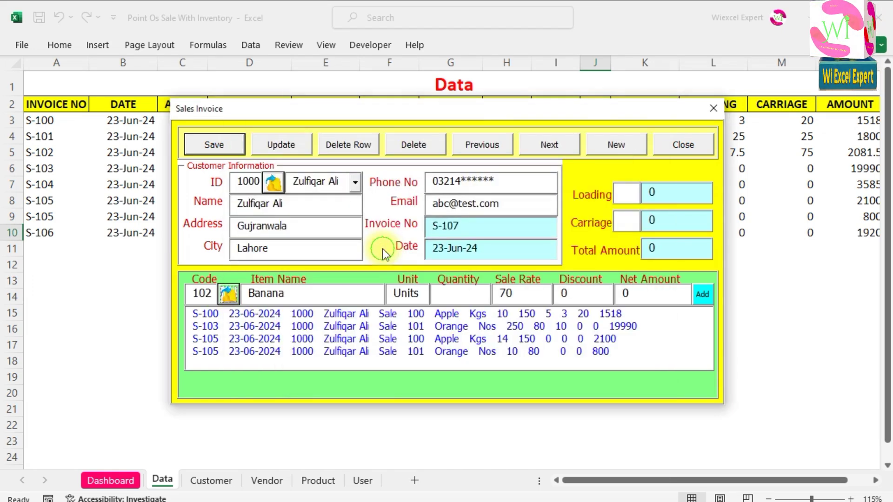